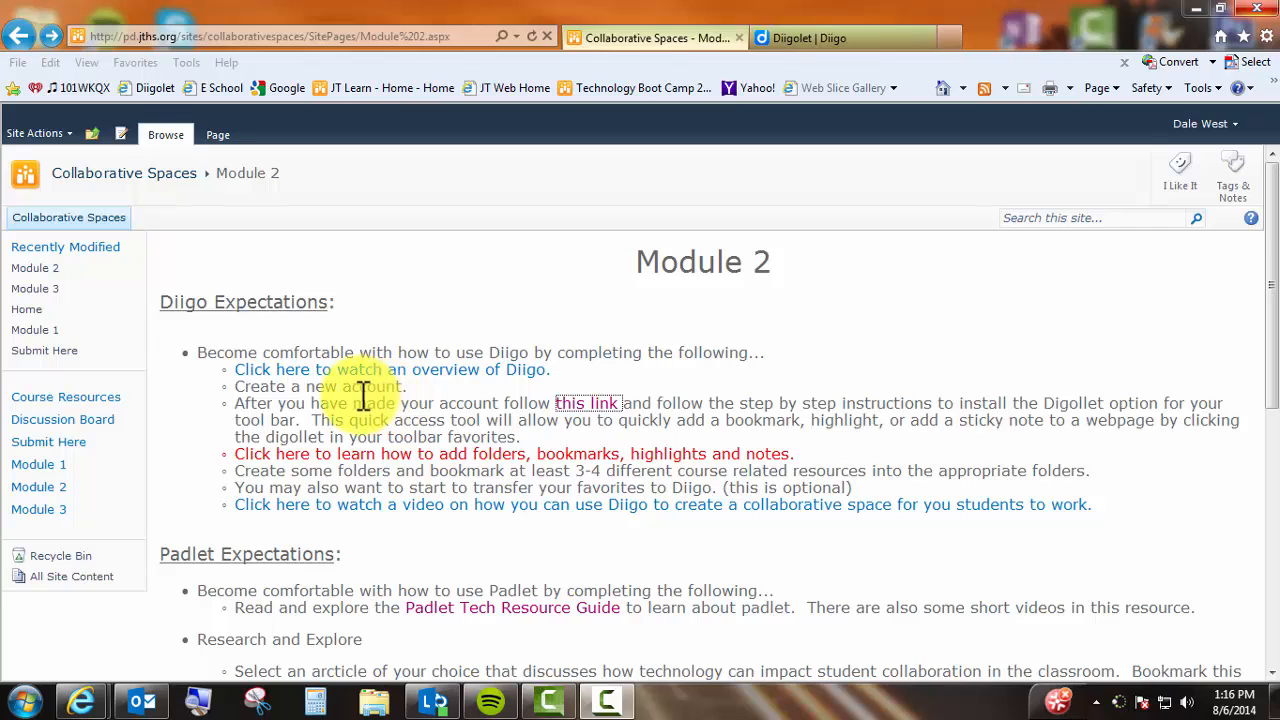
Step: Review the Diigolet installation instructions for Internet Explorer and return to the Module 2 page
left_click(590, 400)
left_click(822, 38)
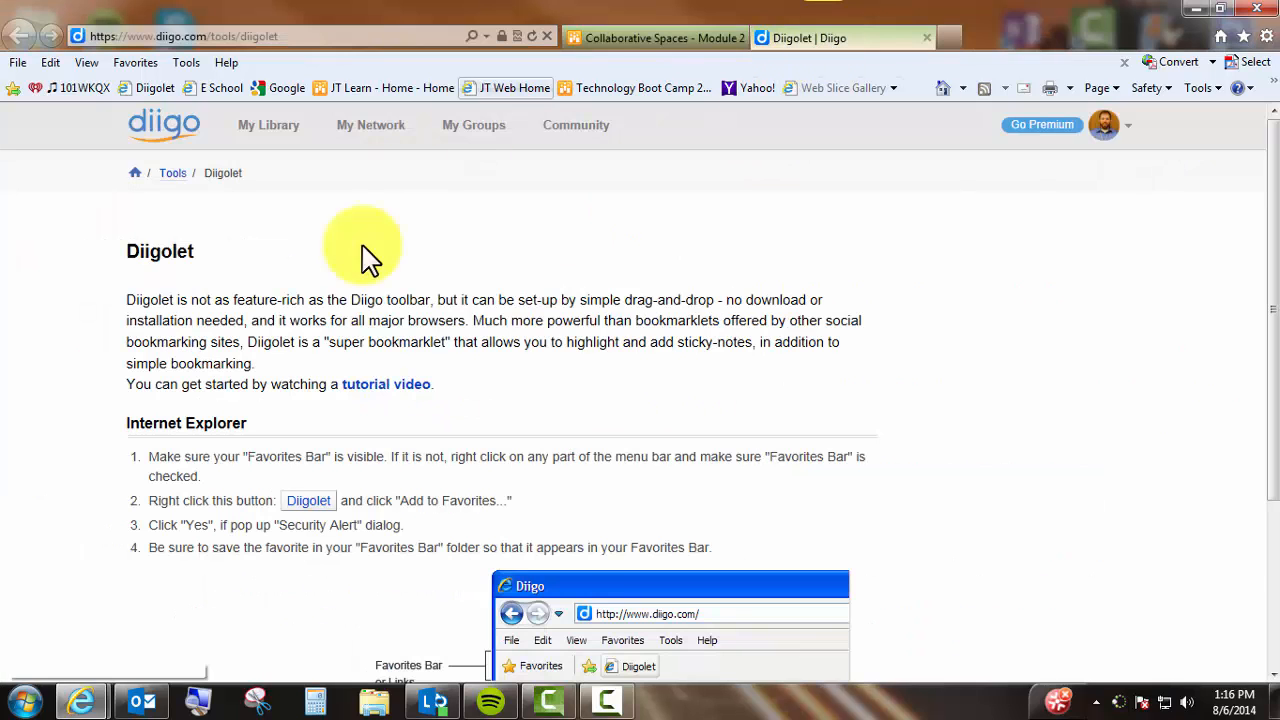
scroll(345, 460, "down", 3)
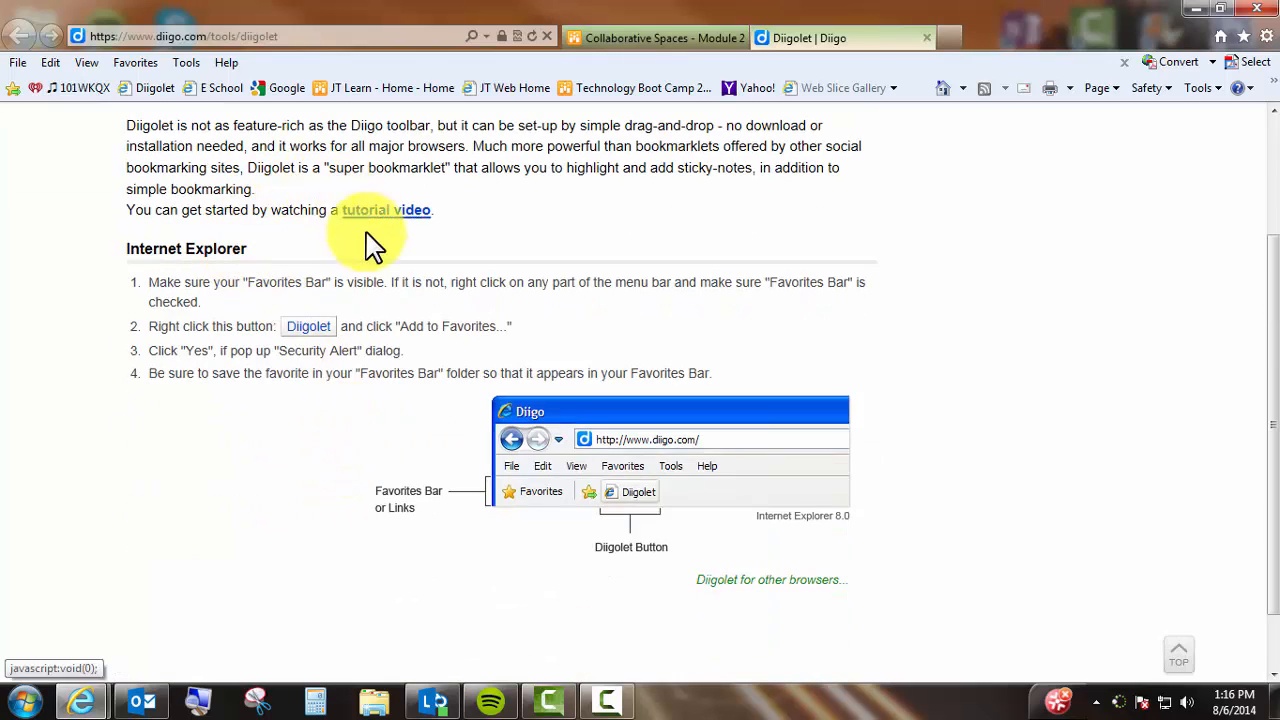
scroll(397, 380, "up", 3)
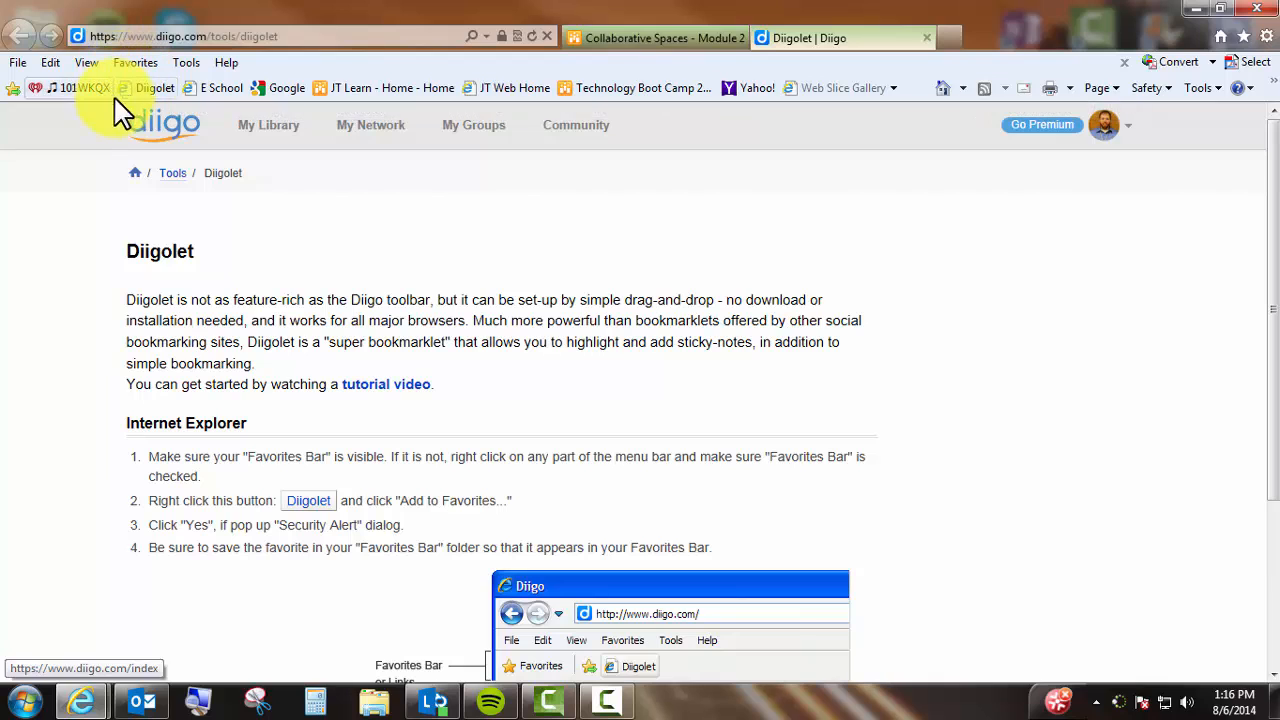
left_click(642, 42)
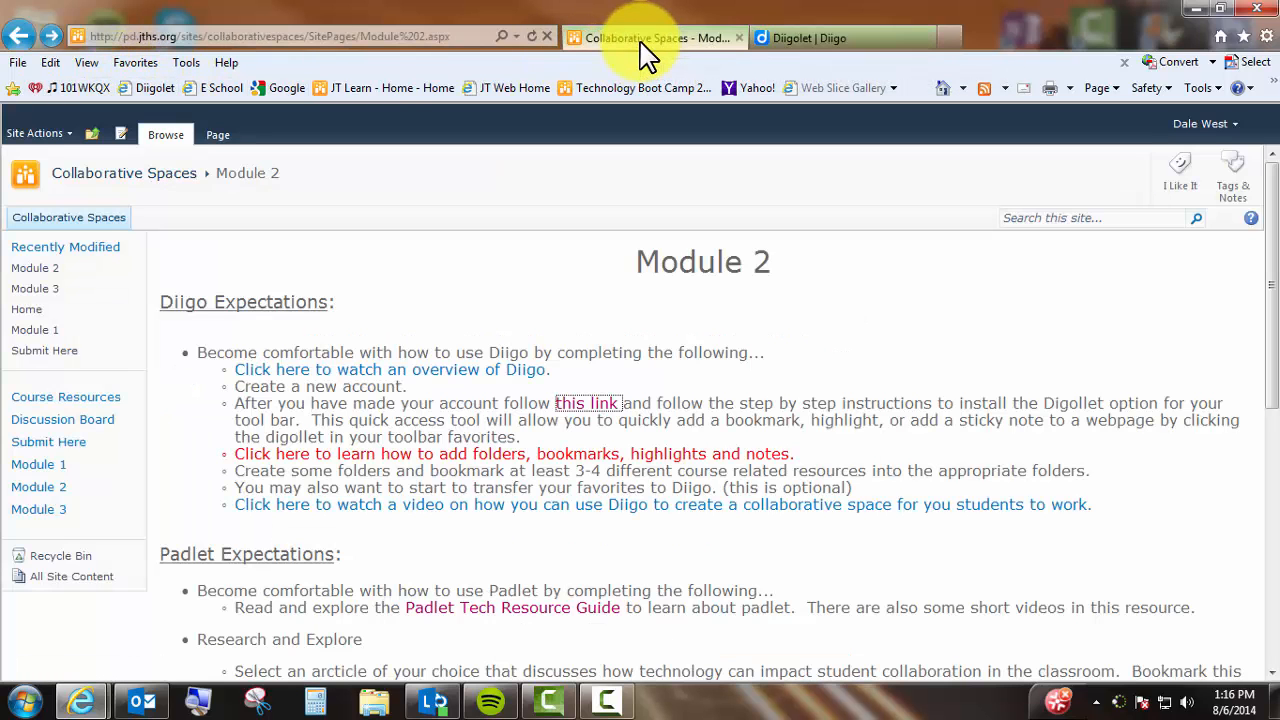
Step: Load the Diigolet toolbar on the Module 2 page
left_click(157, 86)
left_click(1138, 119)
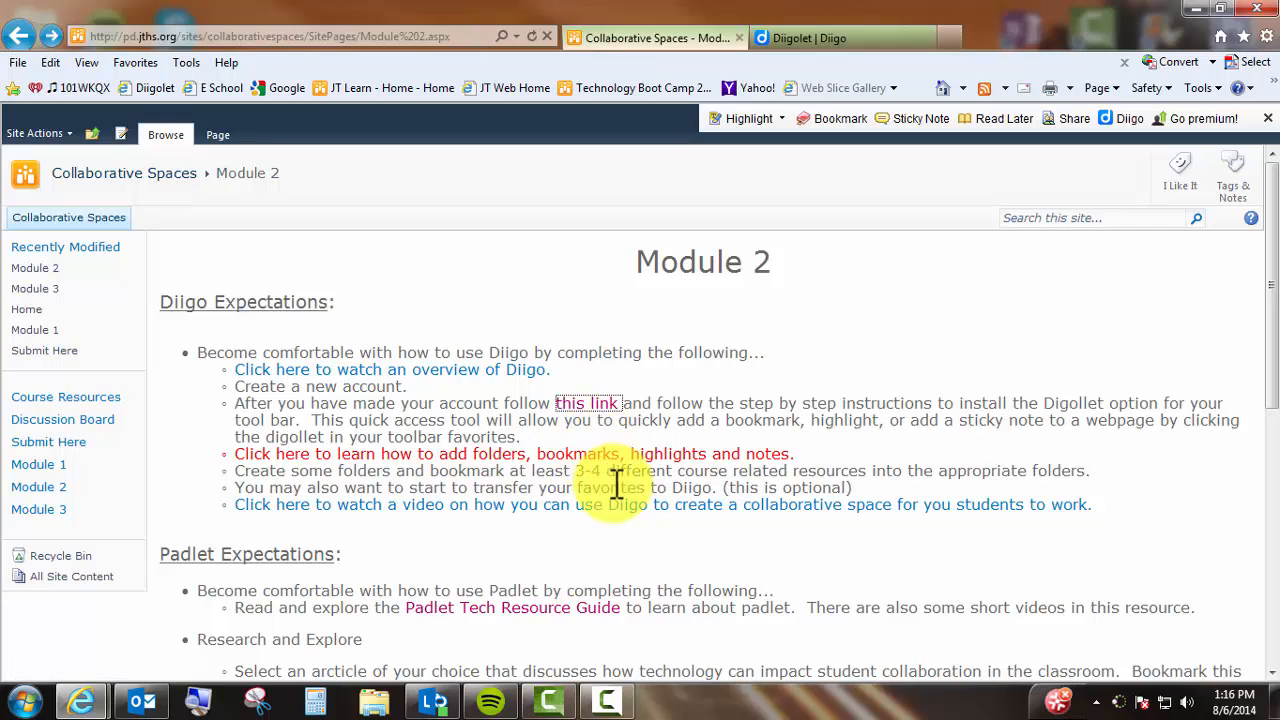
left_click(160, 88)
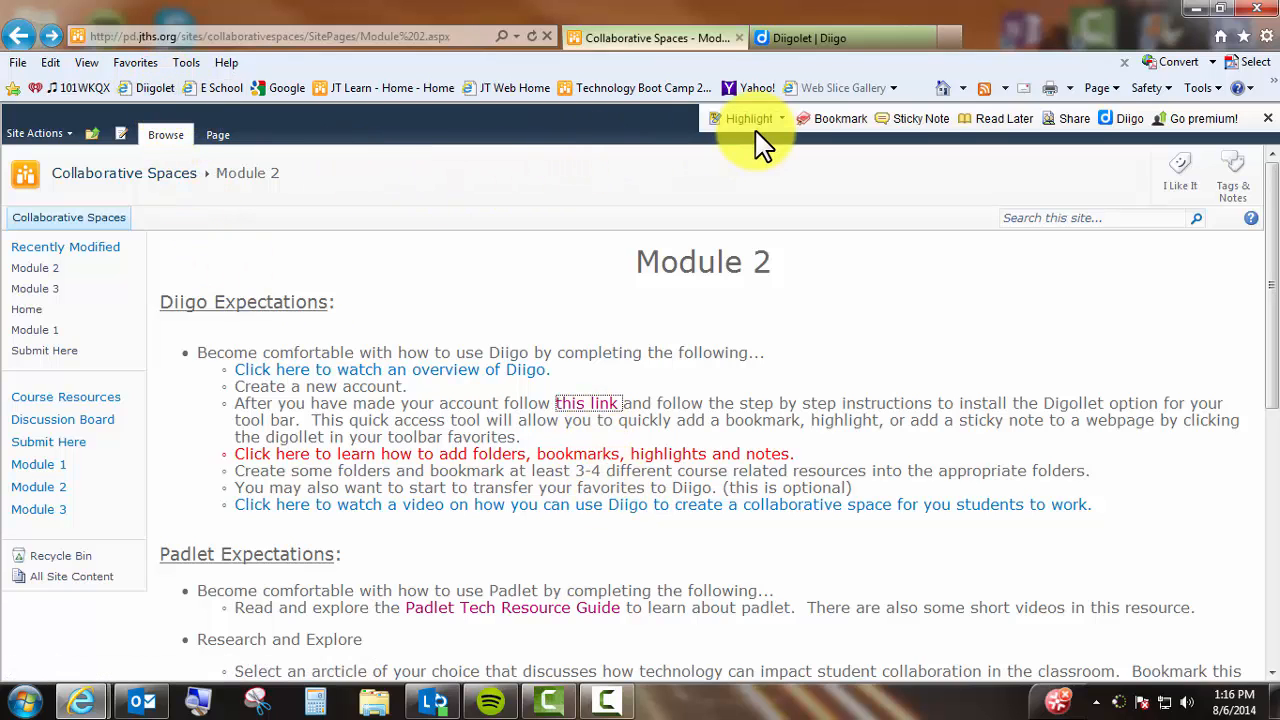
Step: Examine the bookmark form for the Module 2 page, including its description field and available lists, and close it without saving
left_click(842, 122)
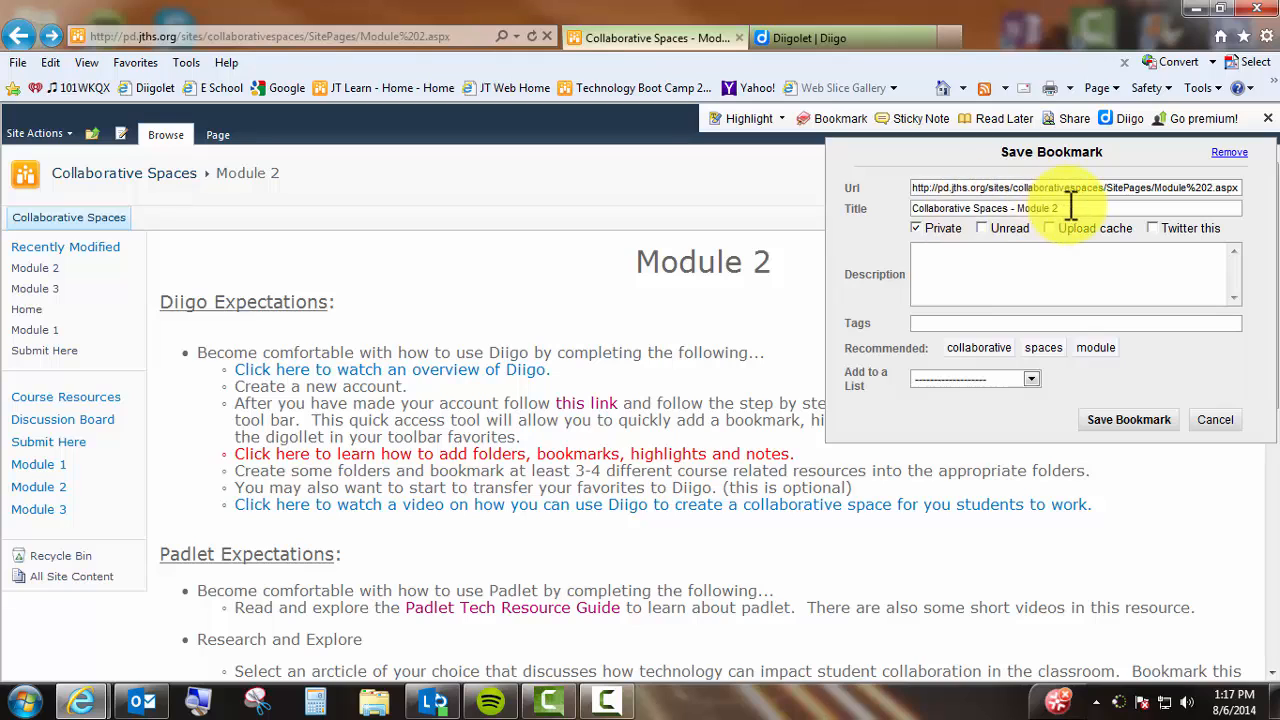
left_click_drag(1071, 208, 871, 208)
left_click(925, 254)
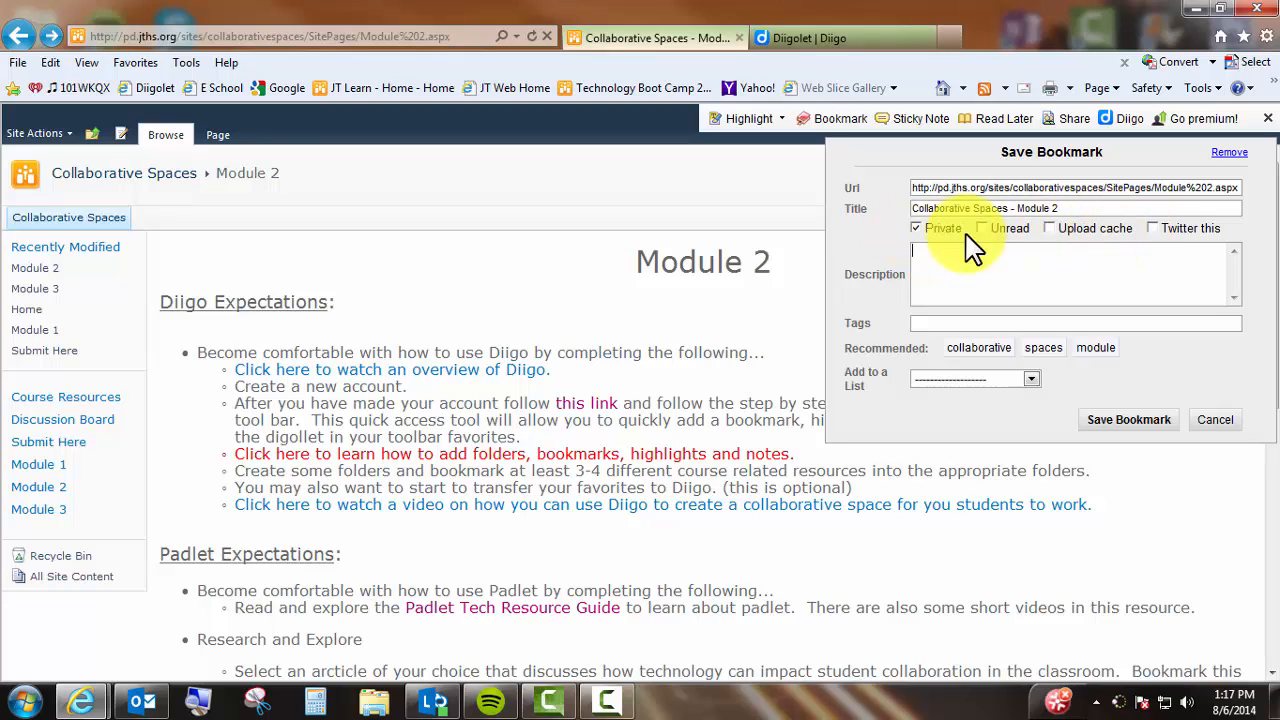
left_click(930, 276)
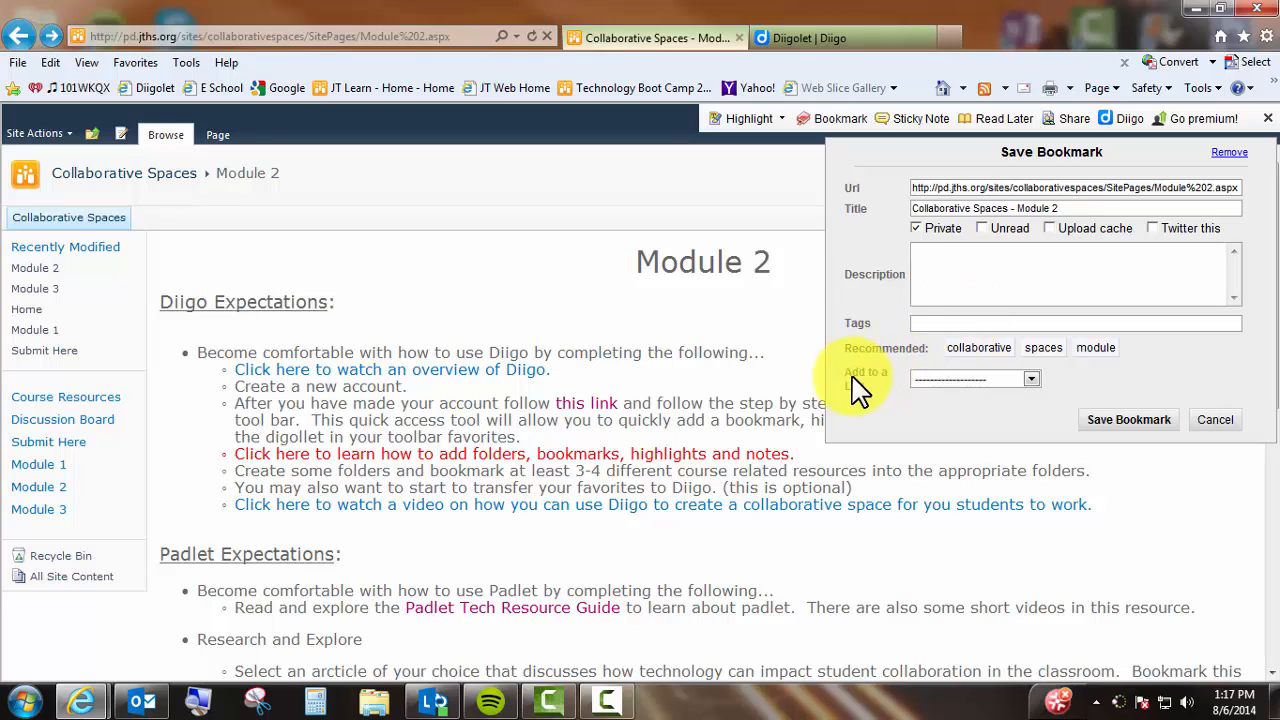
left_click(1032, 382)
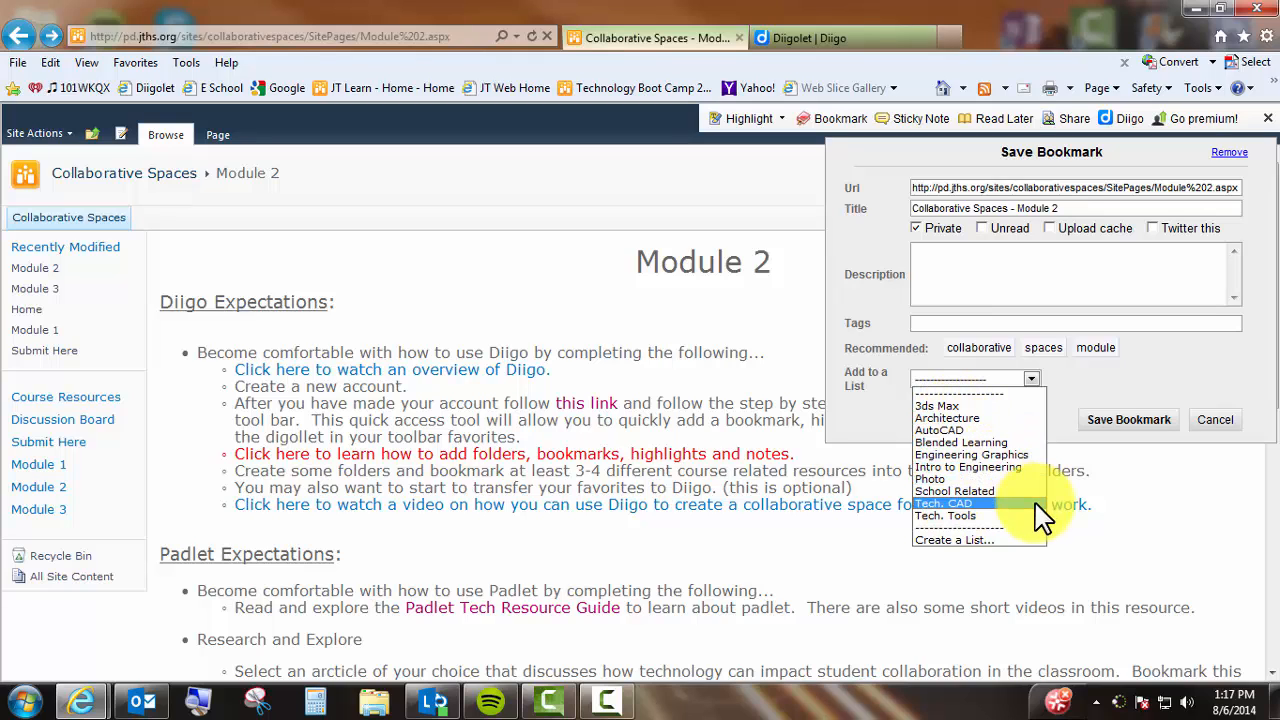
left_click(1085, 392)
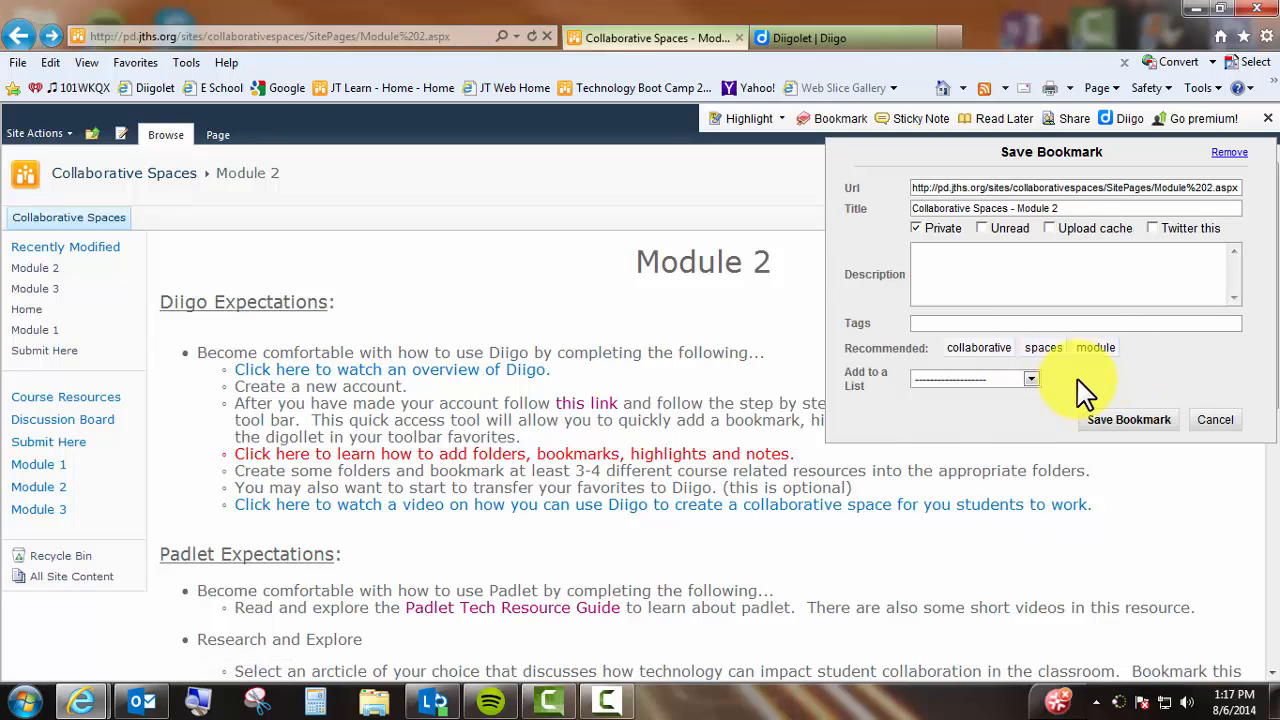
left_click(1215, 420)
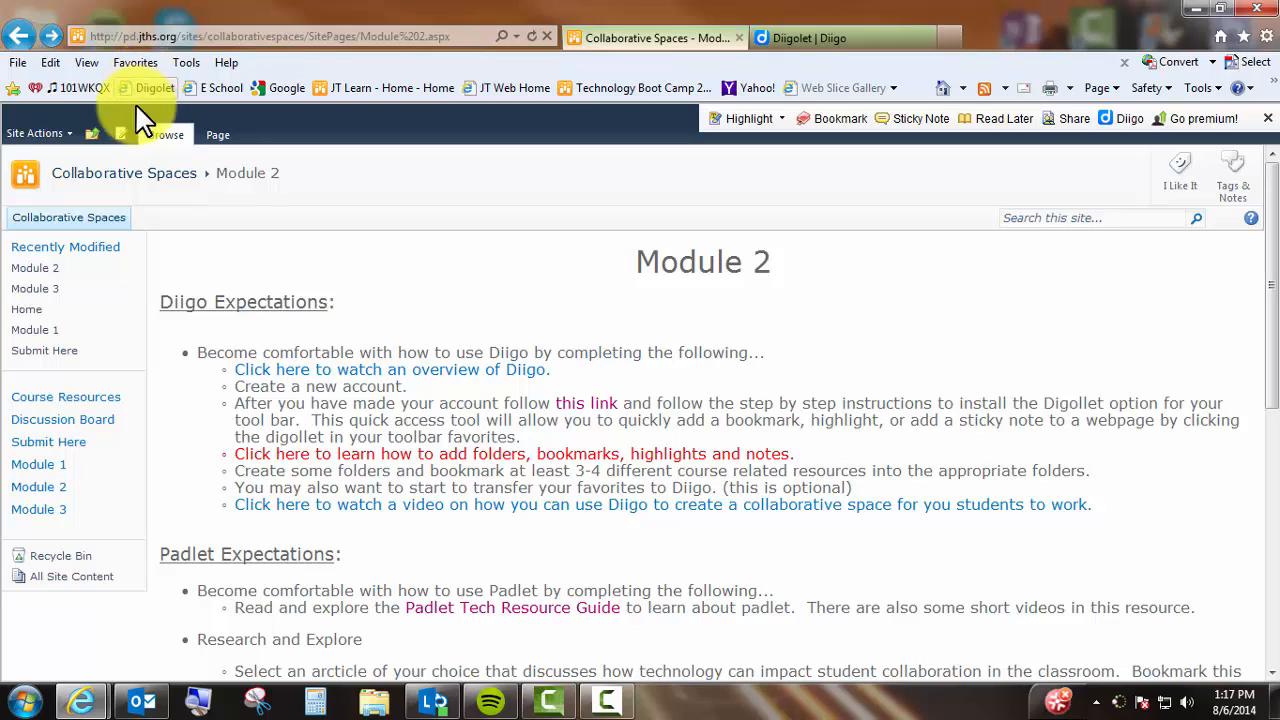
Step: Open the personal Diigo library from the Diigolet toolbar on the Module 2 page
left_click(155, 84)
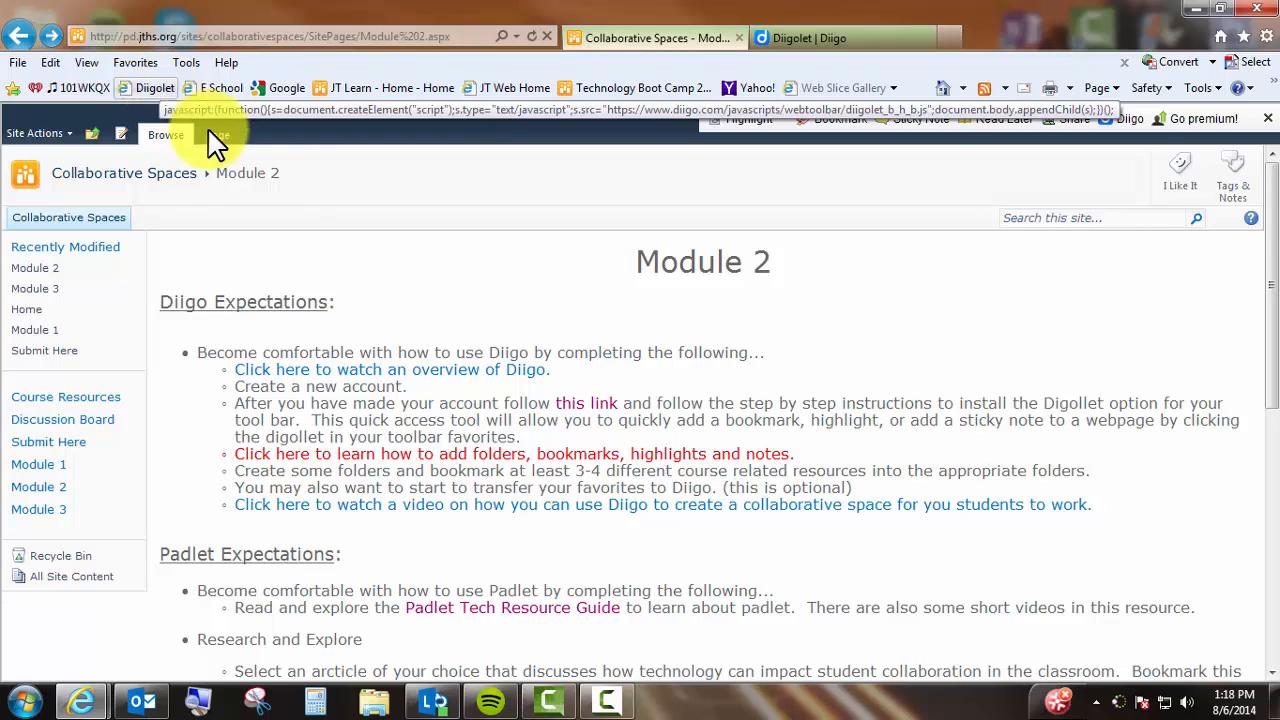
left_click(1125, 118)
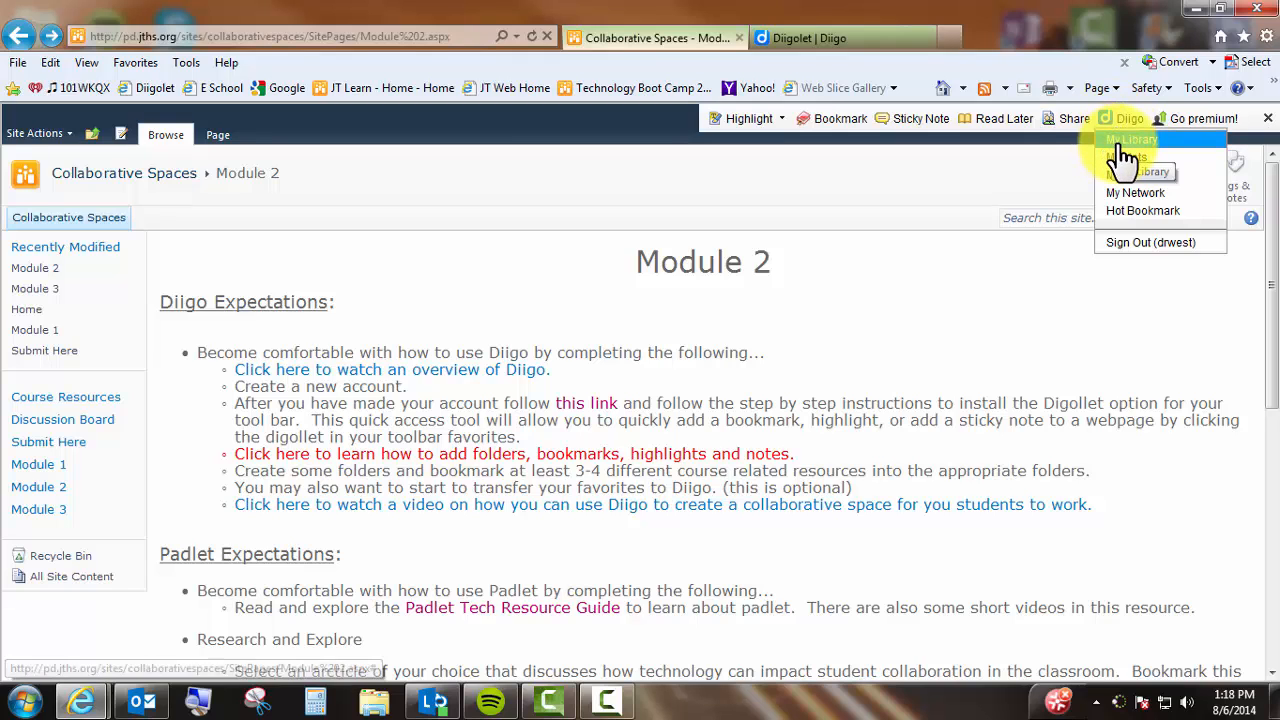
left_click(1125, 150)
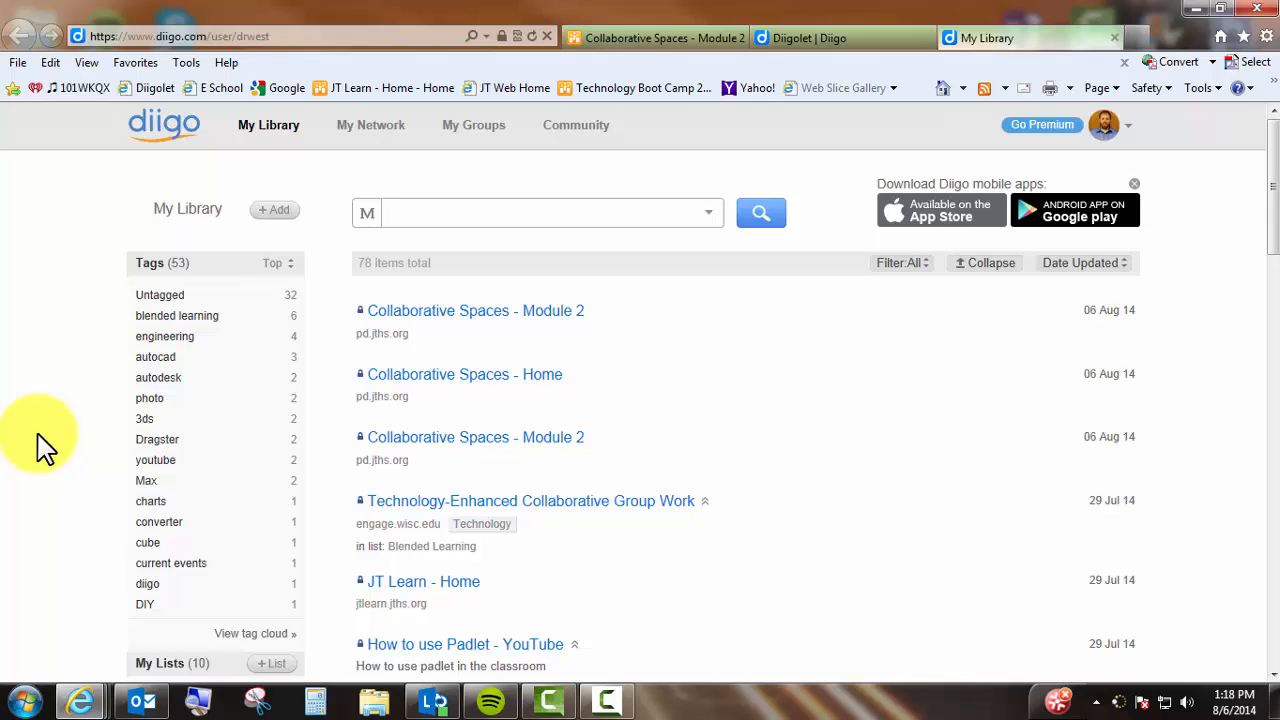
Step: Start a new public list named "Test for Collaborative Spaces" and discard it without creating it
scroll(43, 443, "down", 1)
scroll(100, 540, "down", 1)
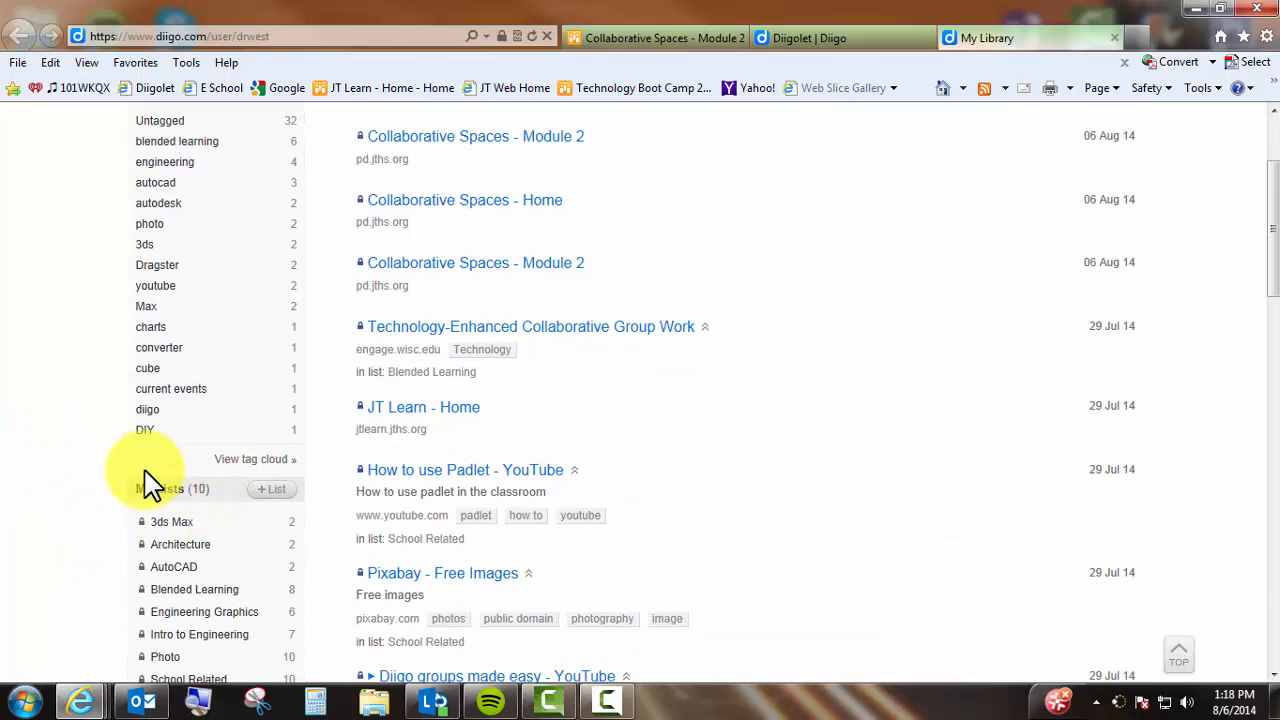
scroll(125, 570, "down", 2)
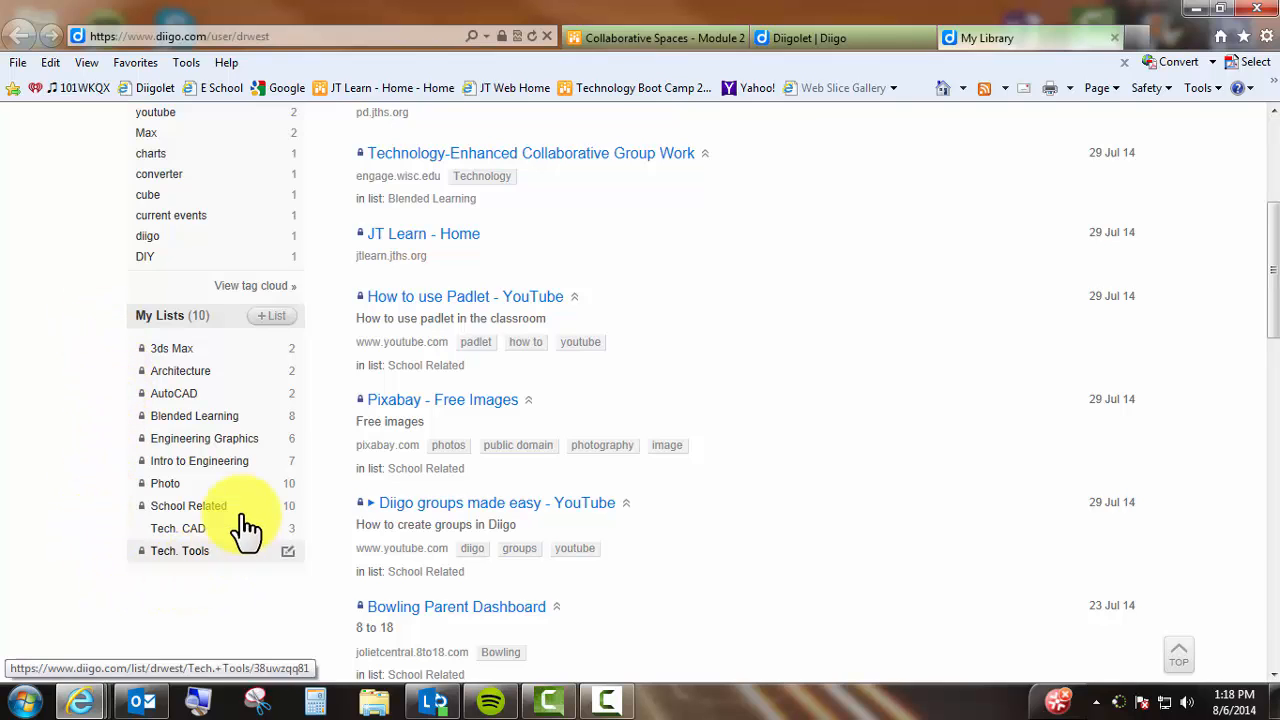
left_click(272, 316)
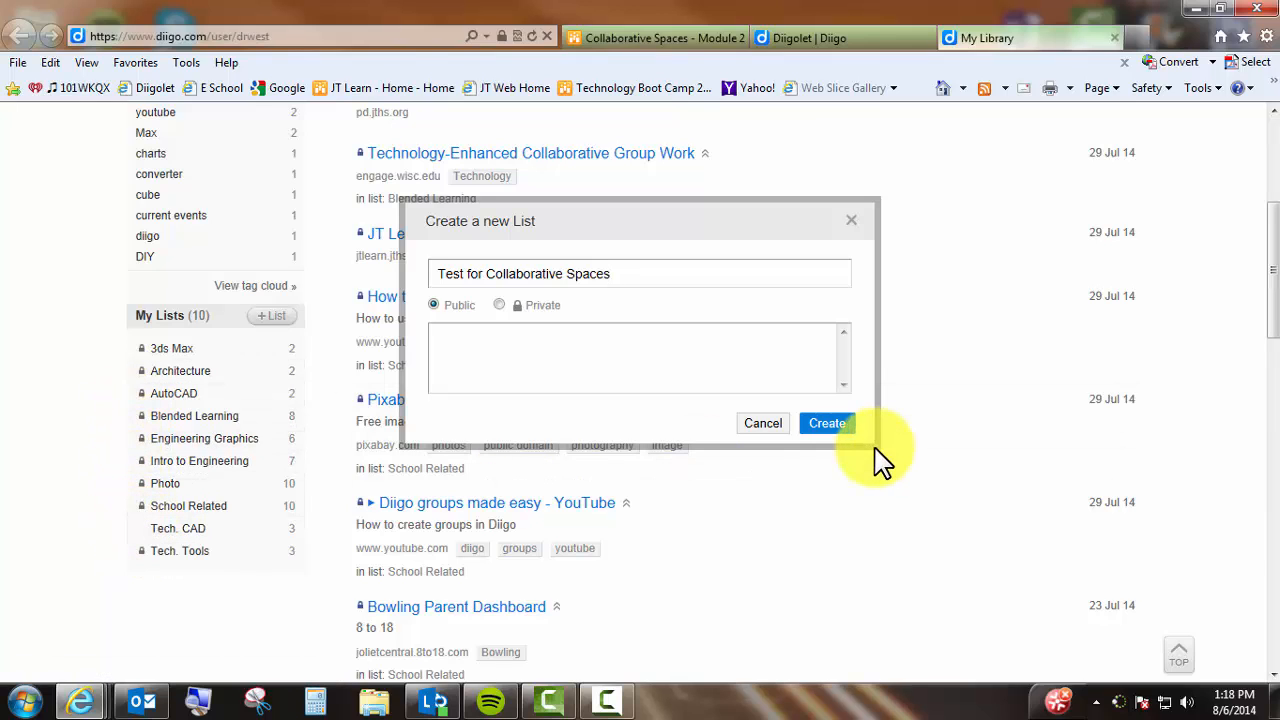
left_click(760, 423)
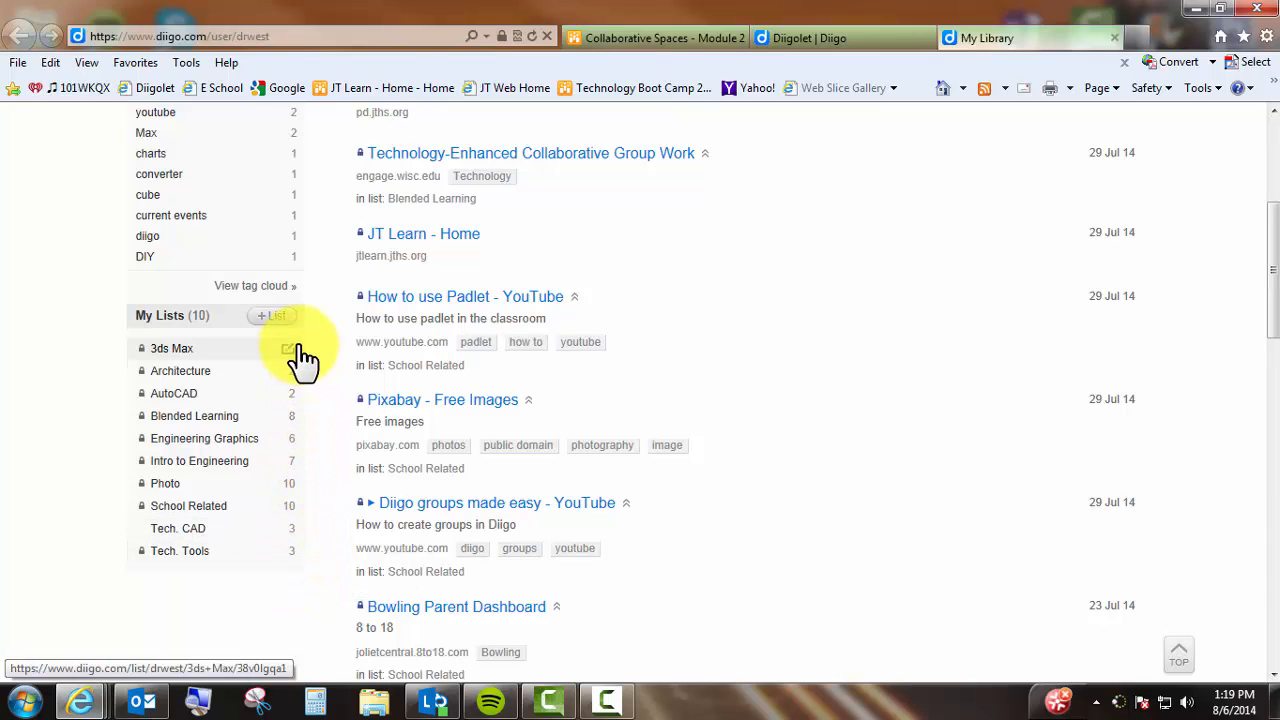
Step: View the bookmarks saved in the Architecture list and in the Blended Learning list
left_click(186, 371)
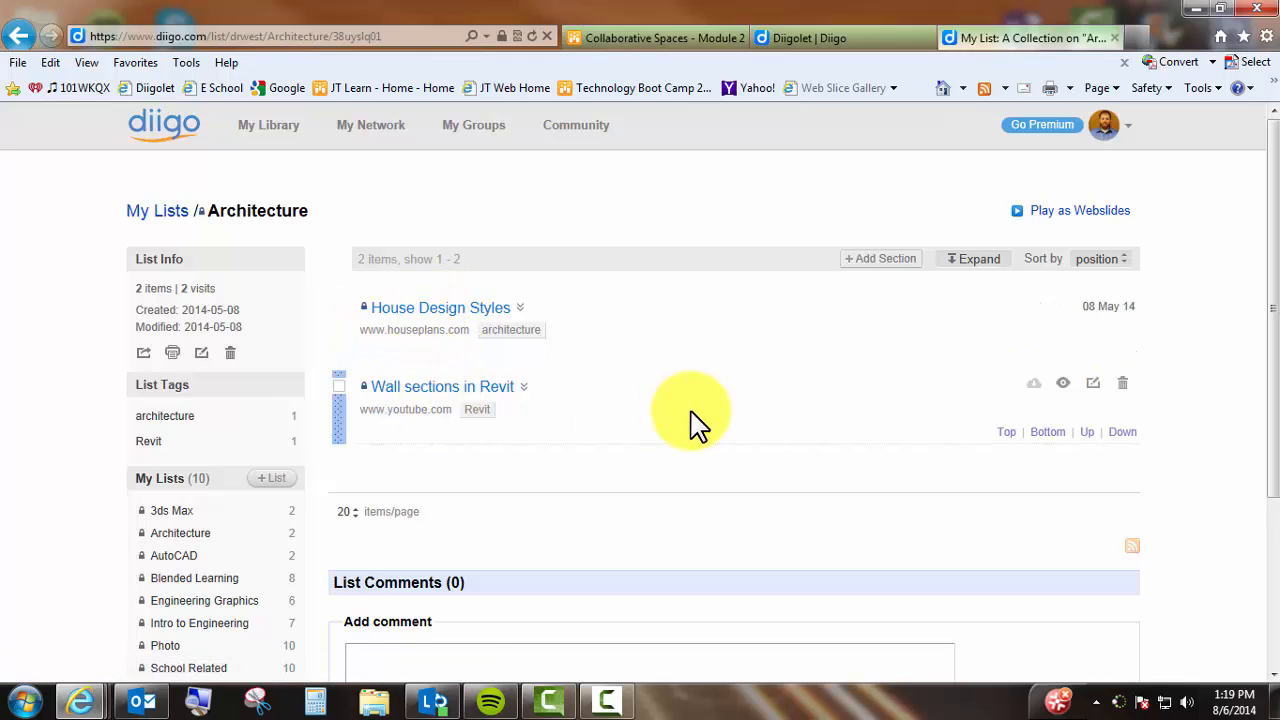
scroll(680, 420, "down", 1)
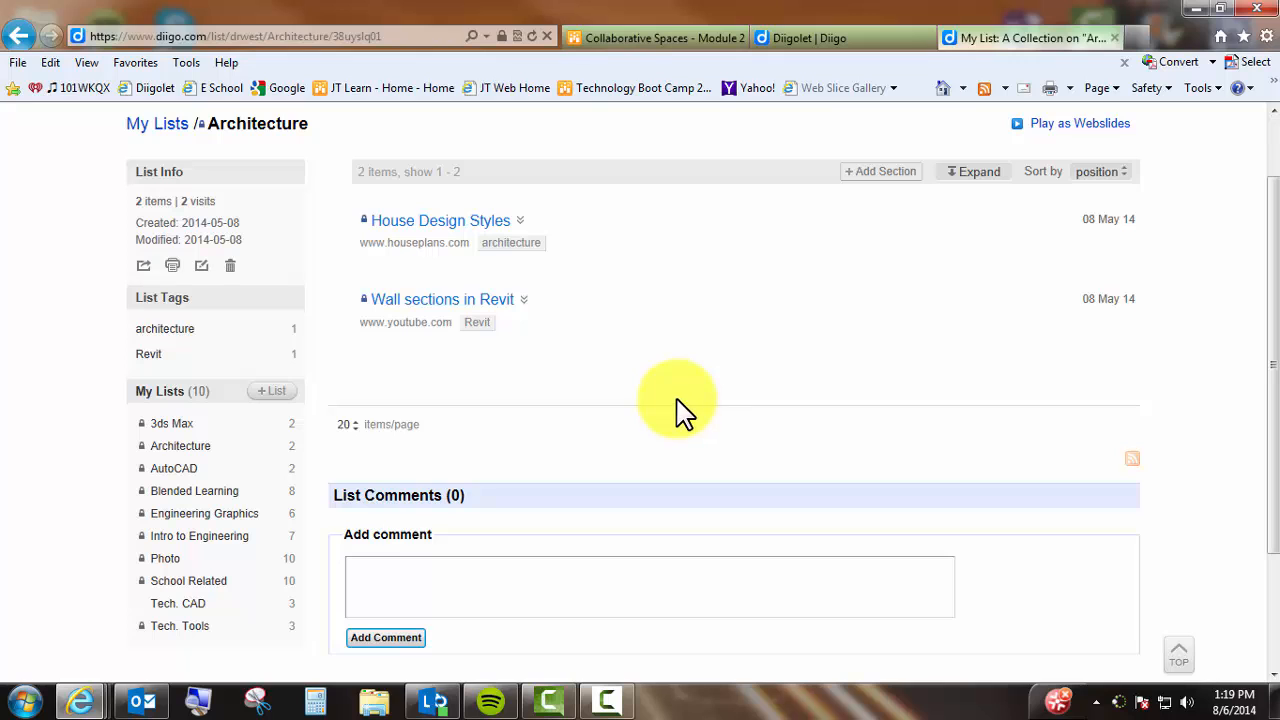
left_click(220, 503)
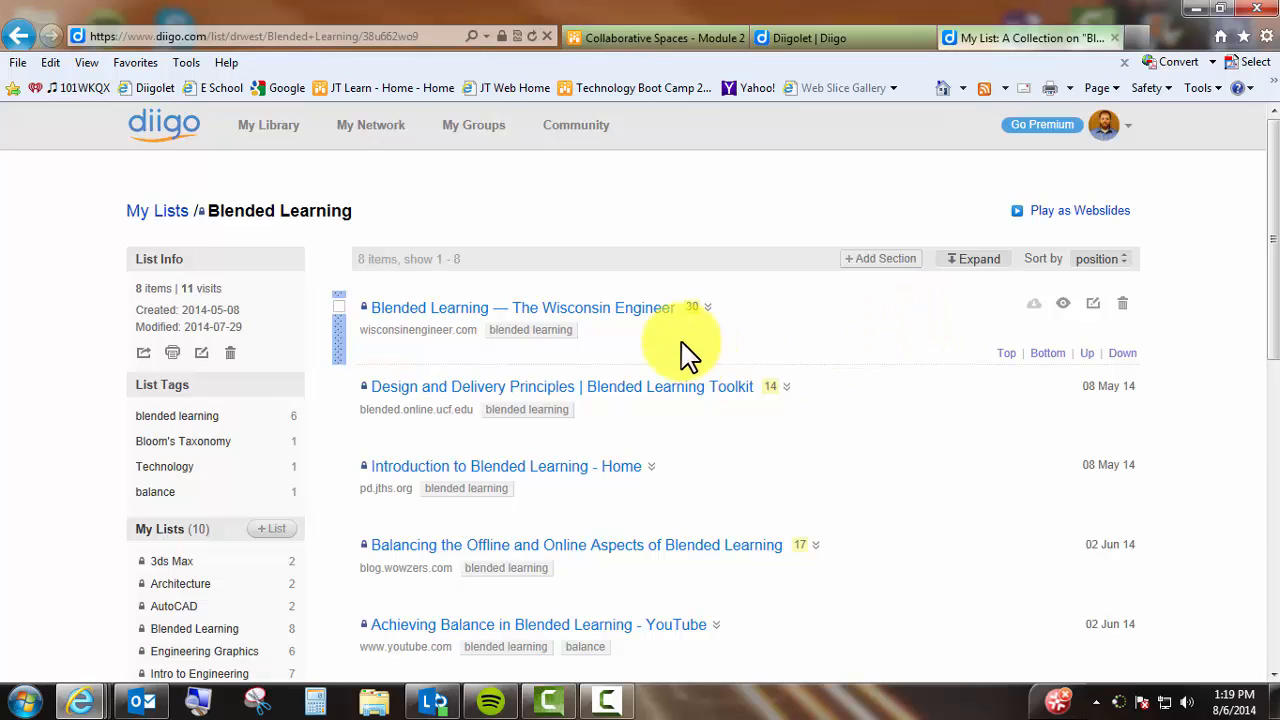
Step: Open the bookmarked Wisconsin Engineer article on blended learning and skim through its text
left_click(641, 314)
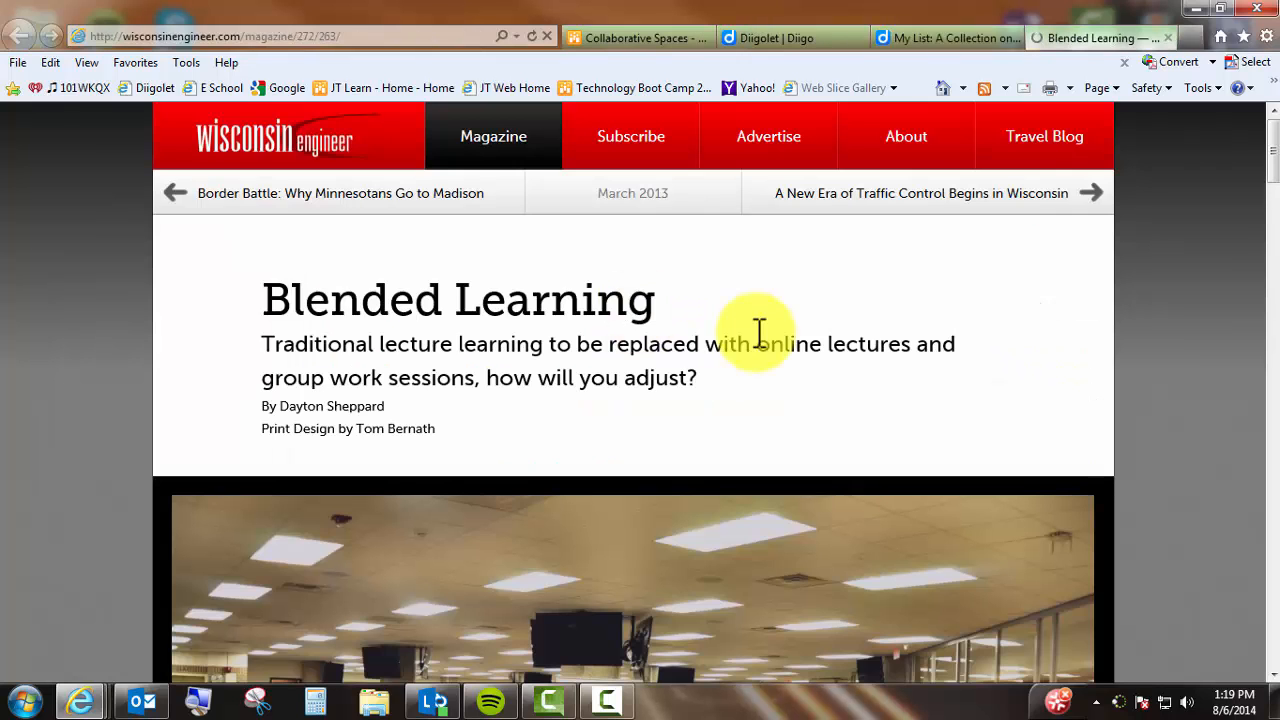
scroll(920, 371, "down", 8)
scroll(942, 380, "down", 15)
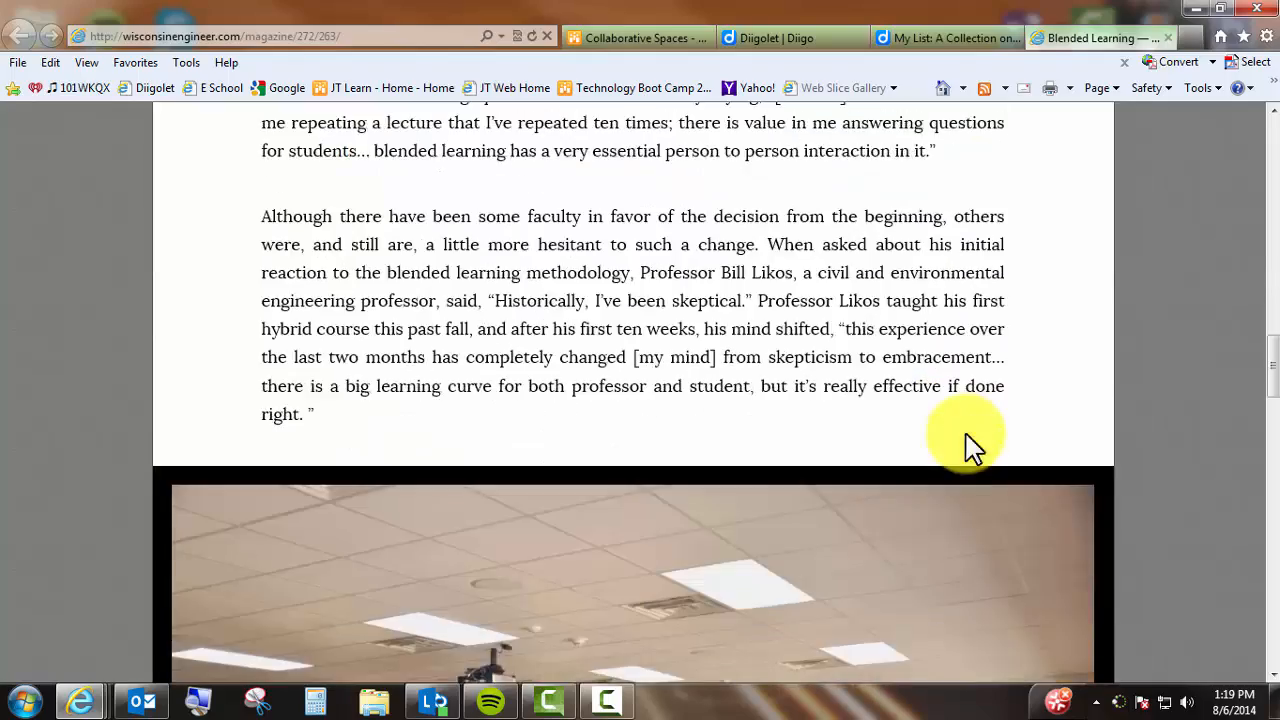
scroll(970, 455, "down", 5)
scroll(1006, 506, "up", 5)
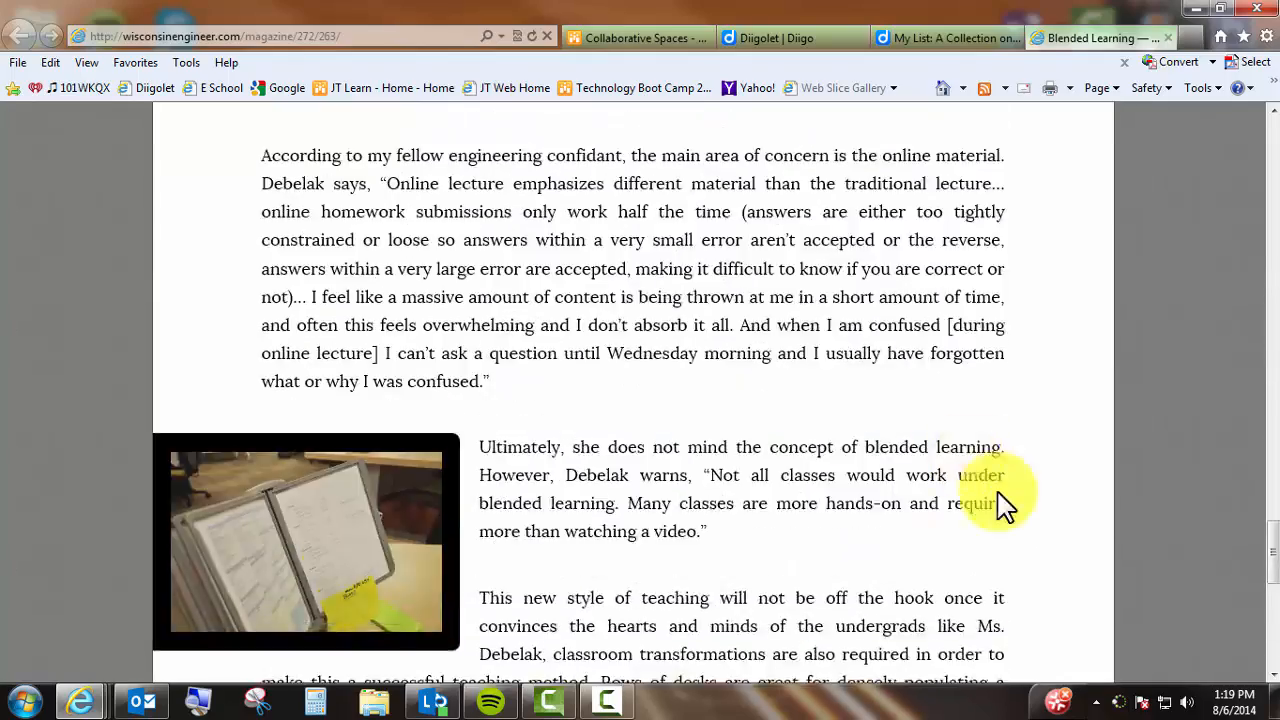
left_click_drag(1269, 509, 1262, 120)
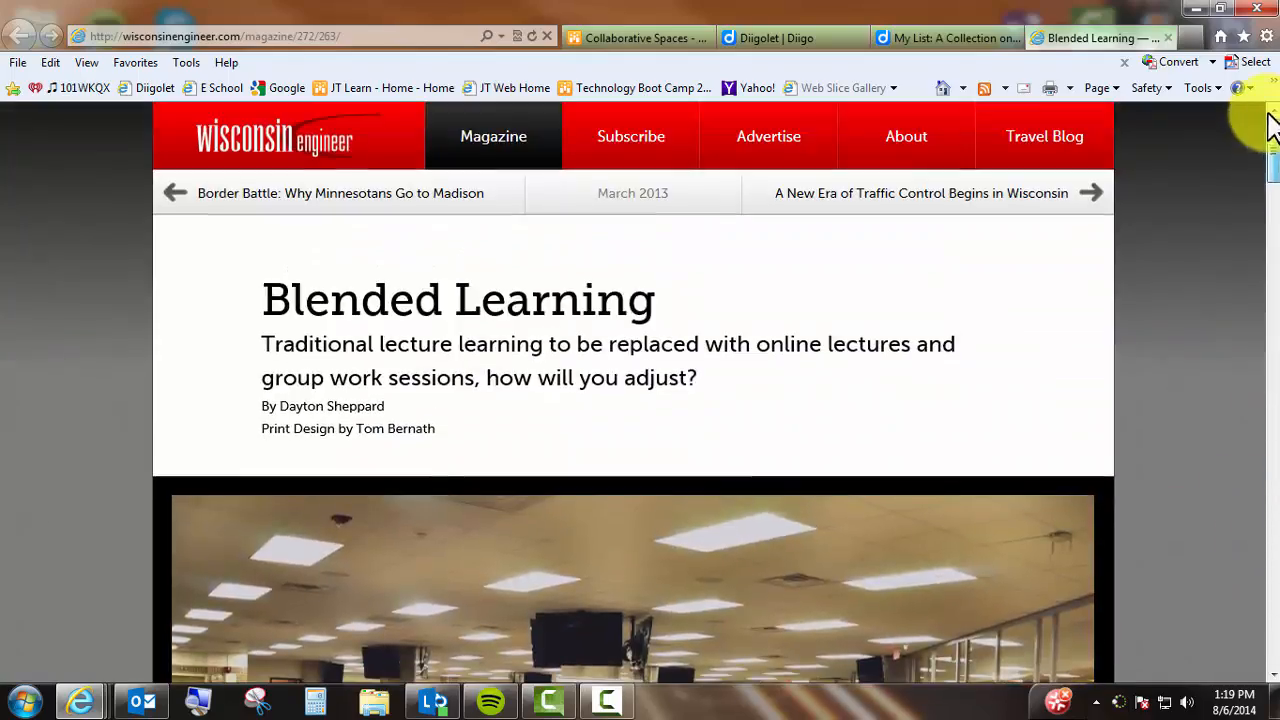
Step: Load Diigolet on the article to show its highlights, and read the sticky note beside the learning curve paragraph
left_click(152, 86)
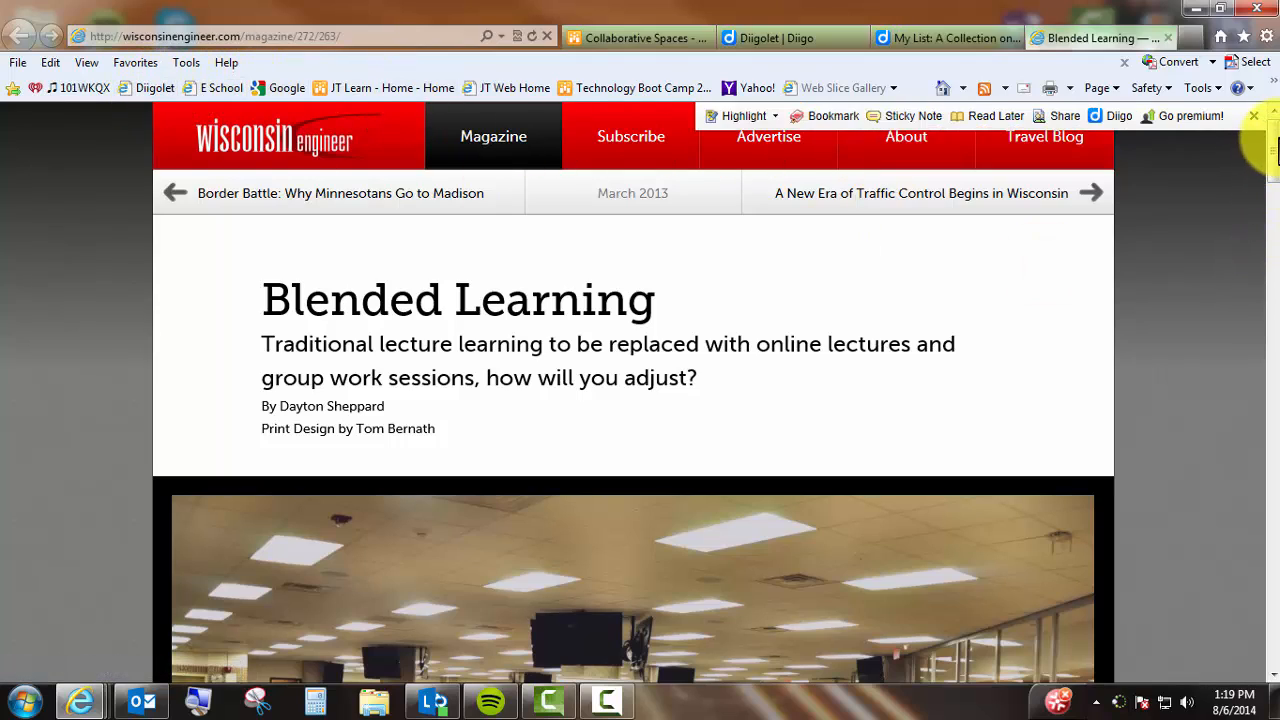
left_click_drag(1275, 150, 1262, 328)
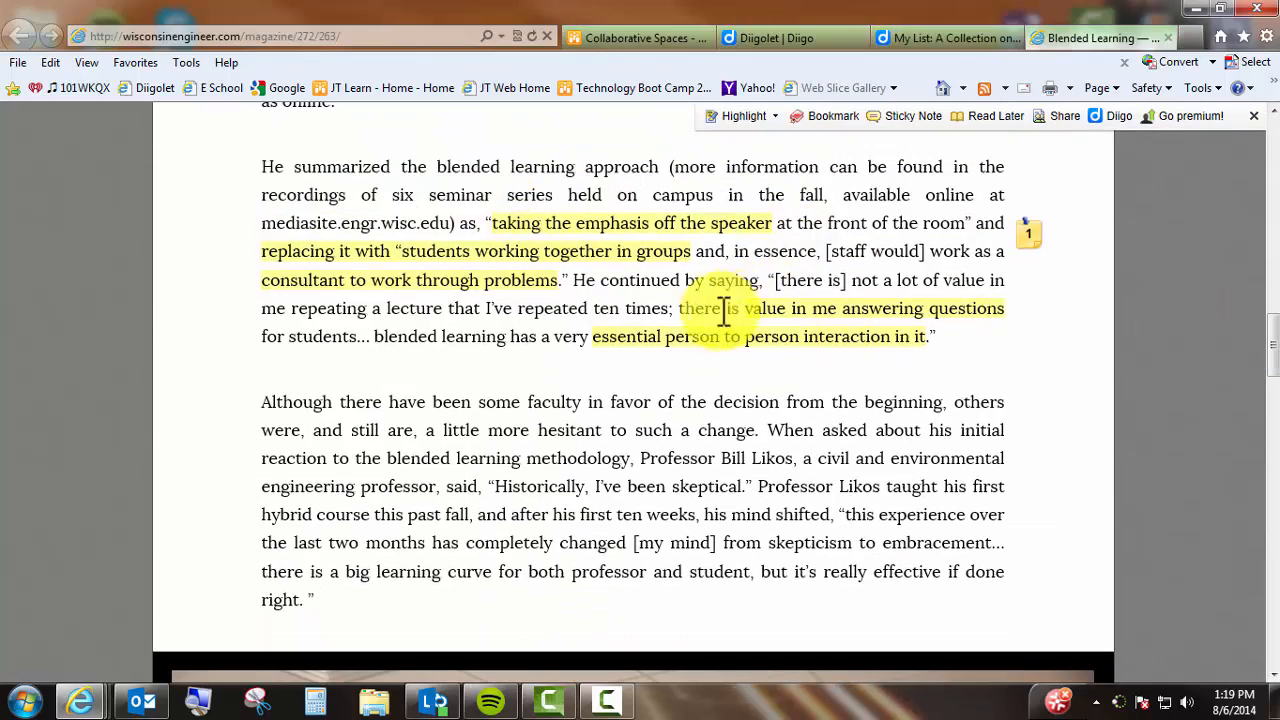
left_click_drag(1272, 345, 1266, 457)
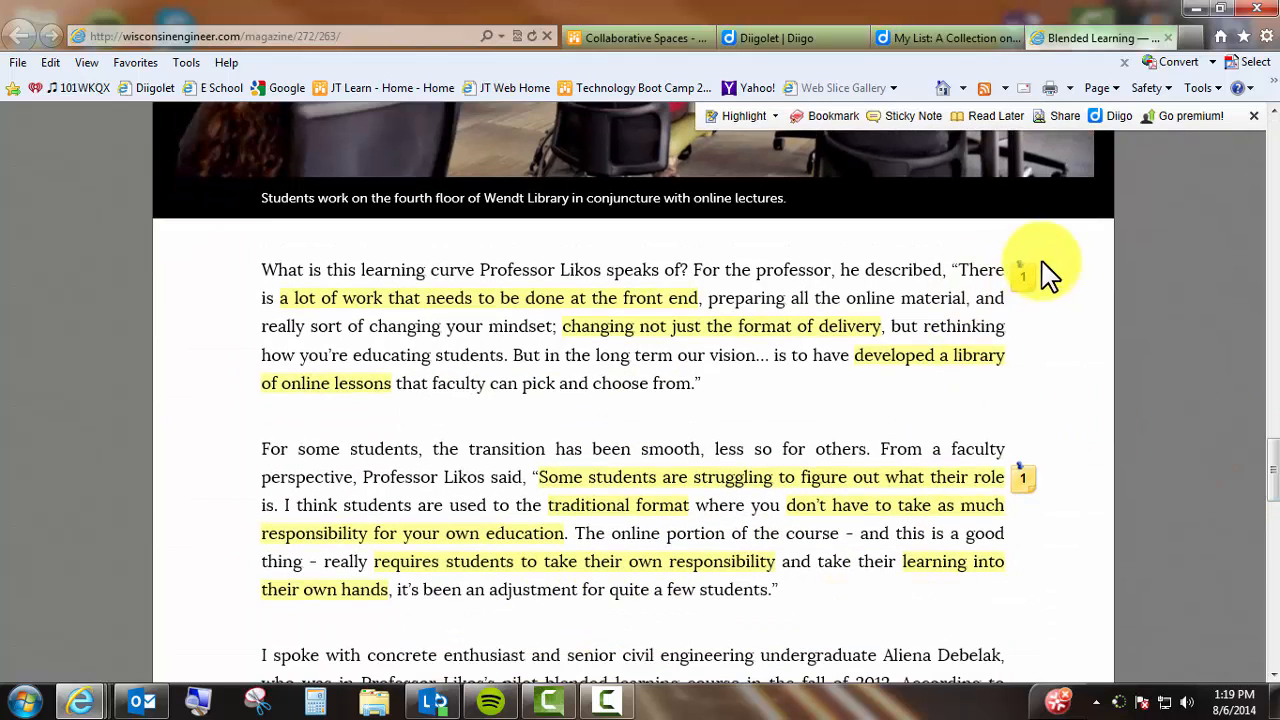
left_click(1022, 280)
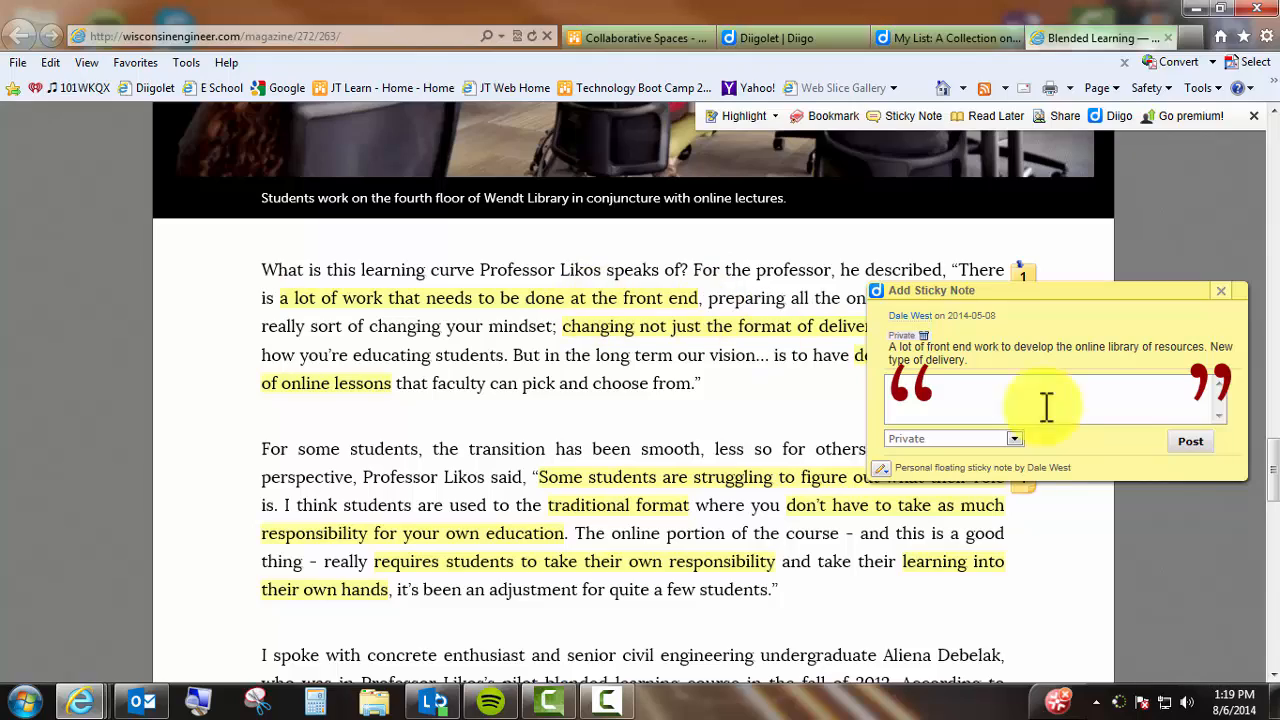
left_click(1223, 293)
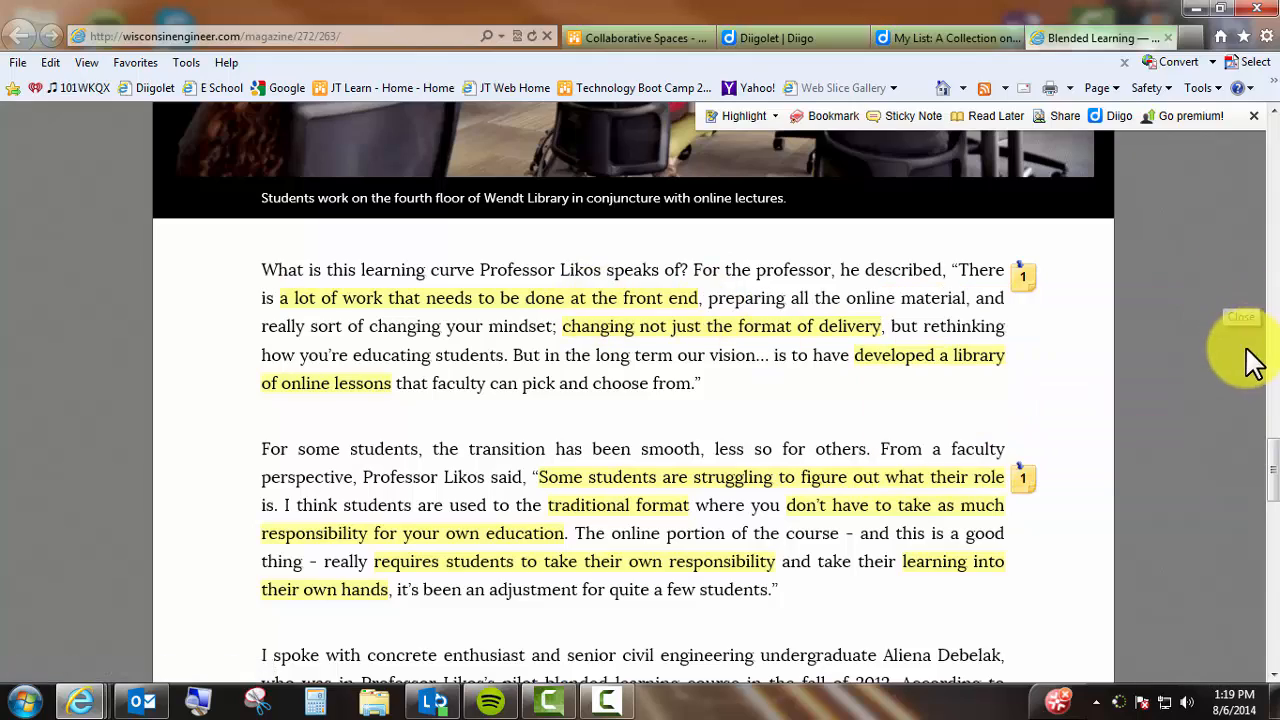
scroll(1240, 390, "up", 10)
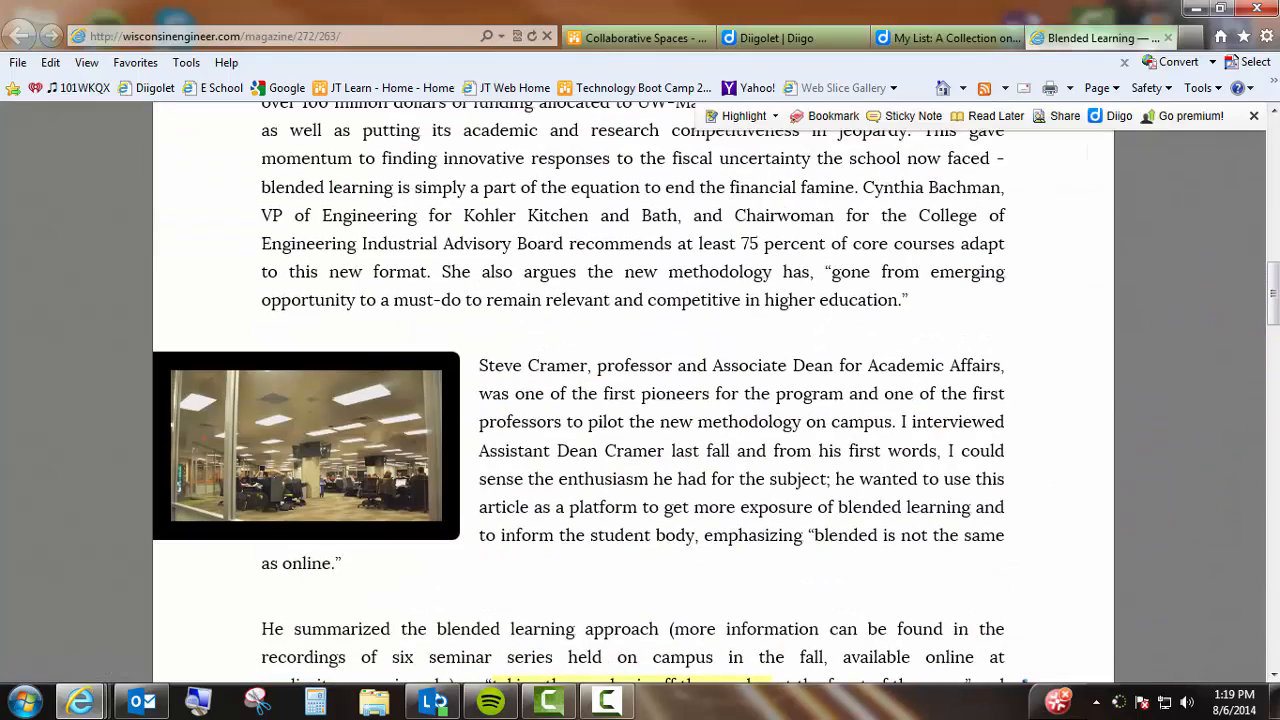
scroll(871, 380, "up", 10)
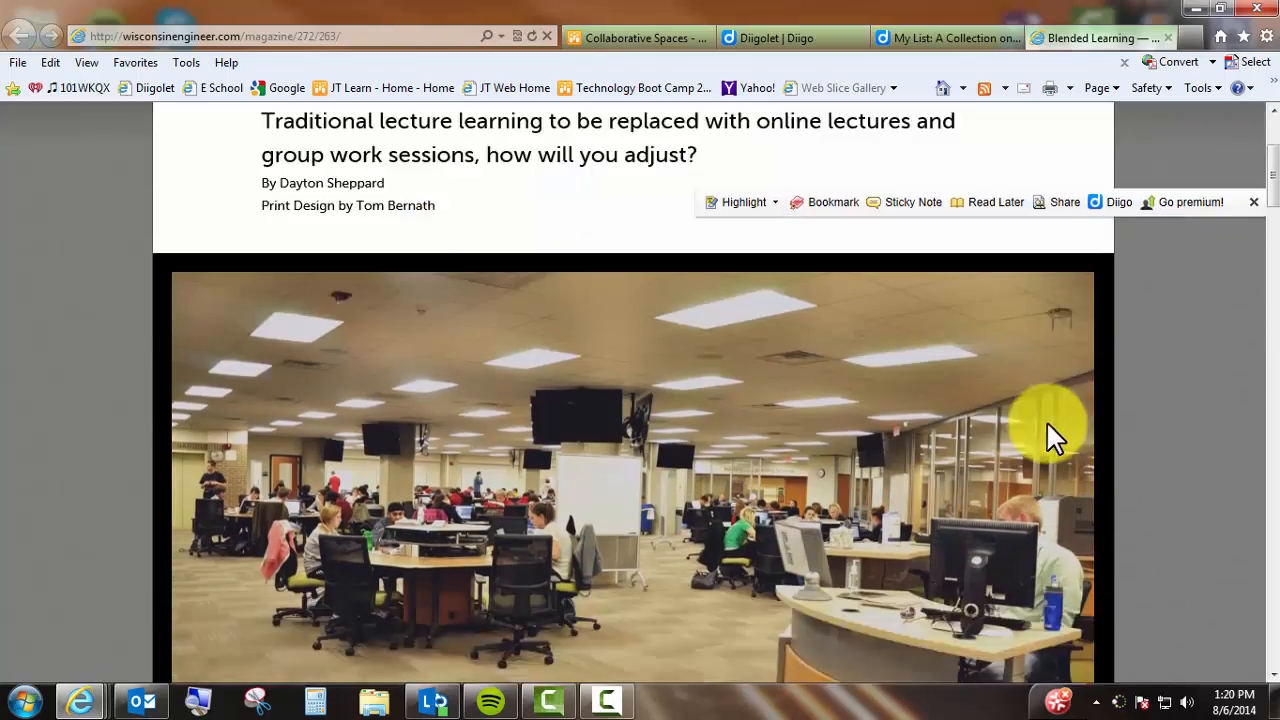
scroll(1060, 418, "up", 2)
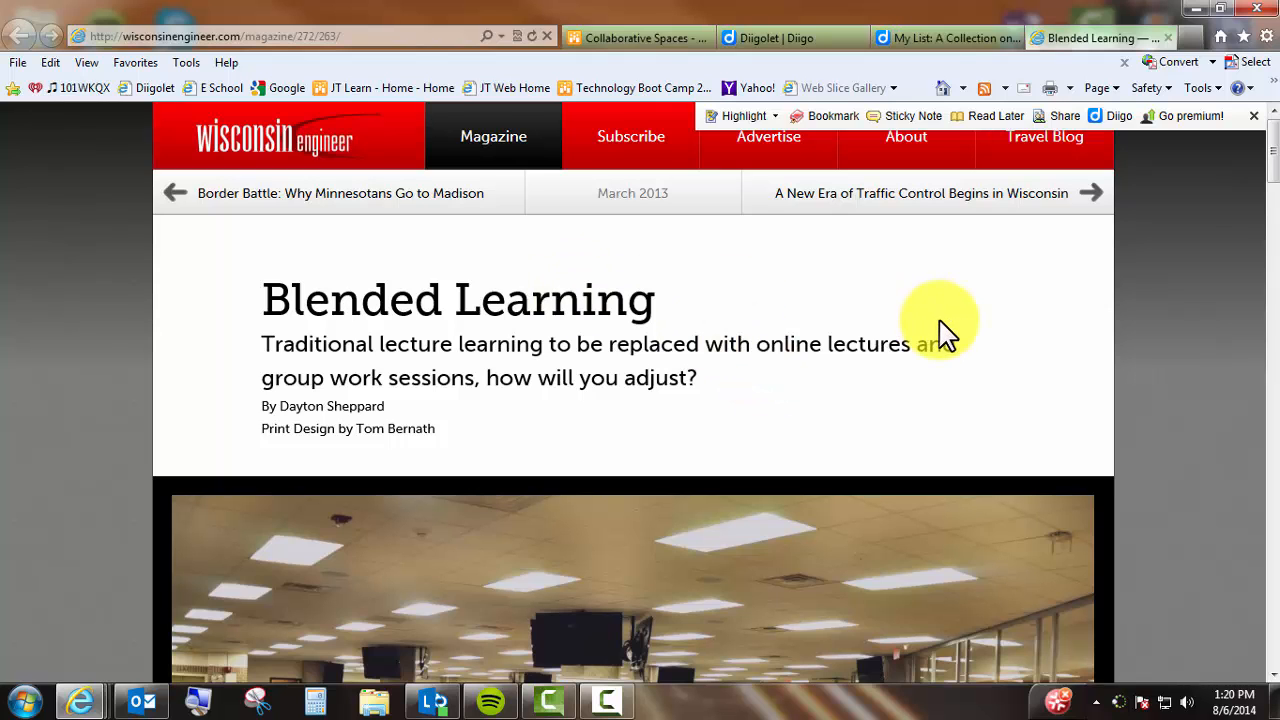
scroll(1076, 390, "down", 5)
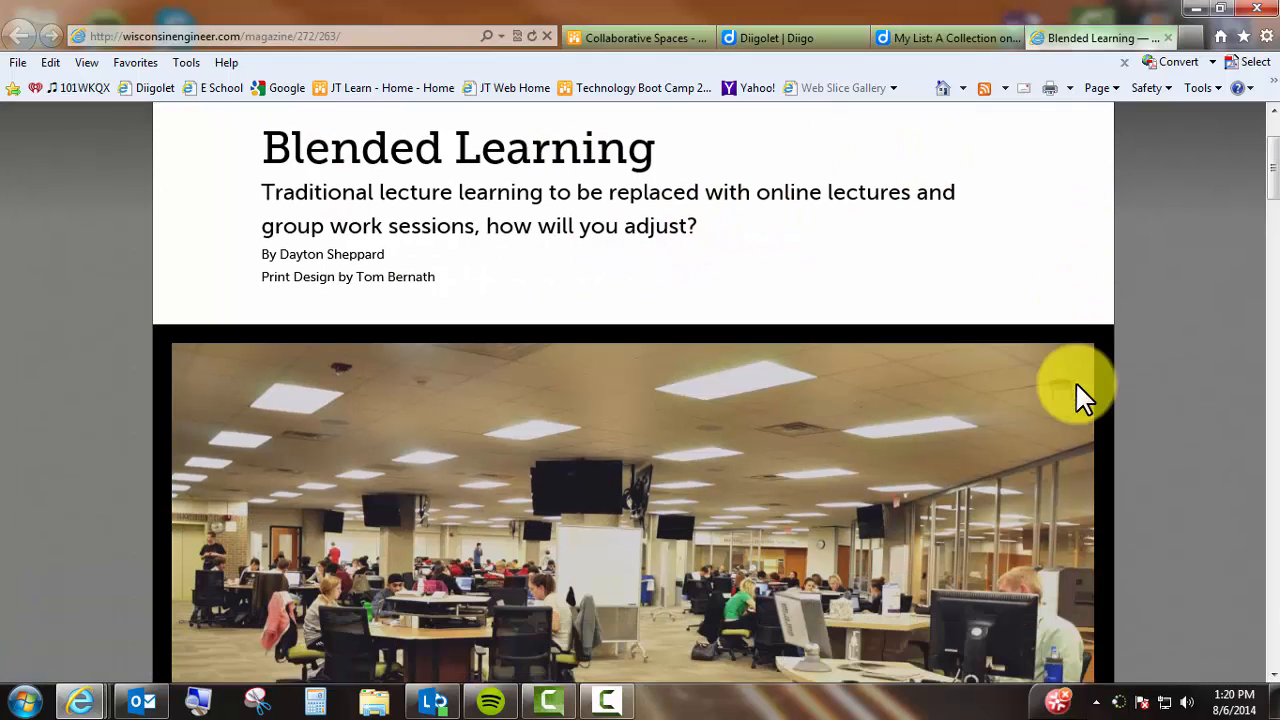
Step: Read the sticky note beside the highlighted paragraph about students working together in groups
scroll(1078, 383, "down", 10)
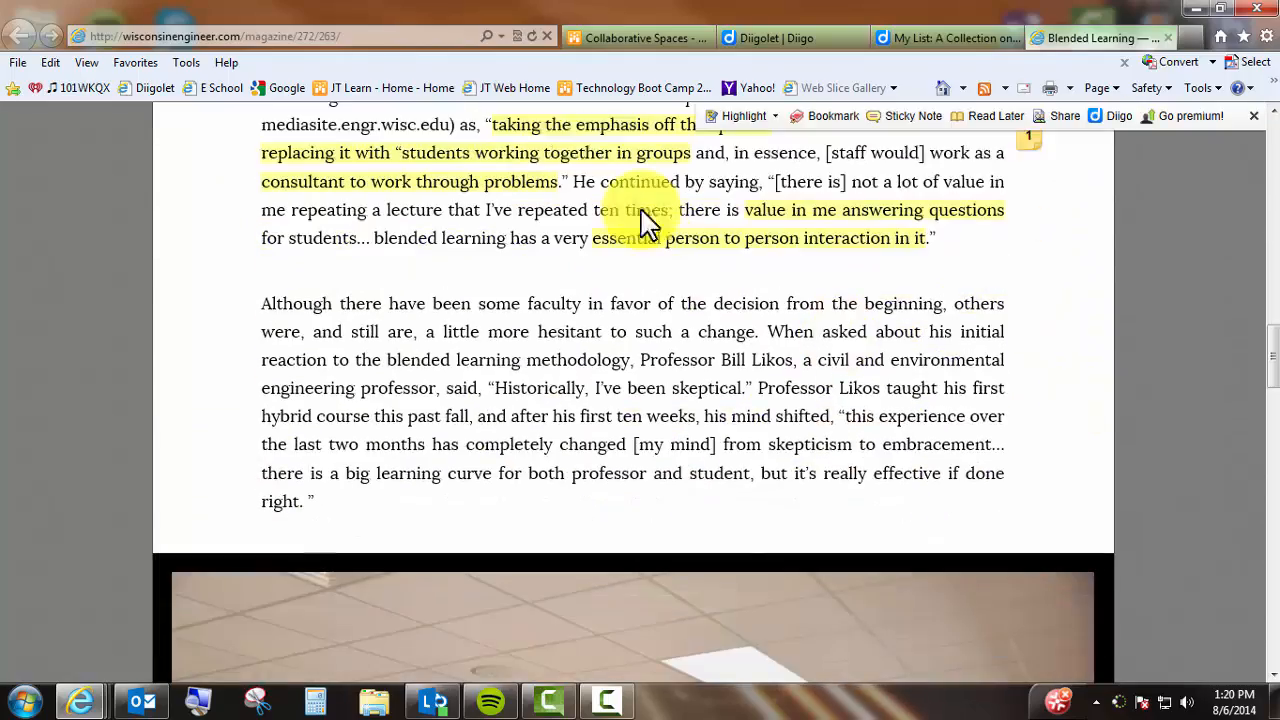
left_click(1029, 142)
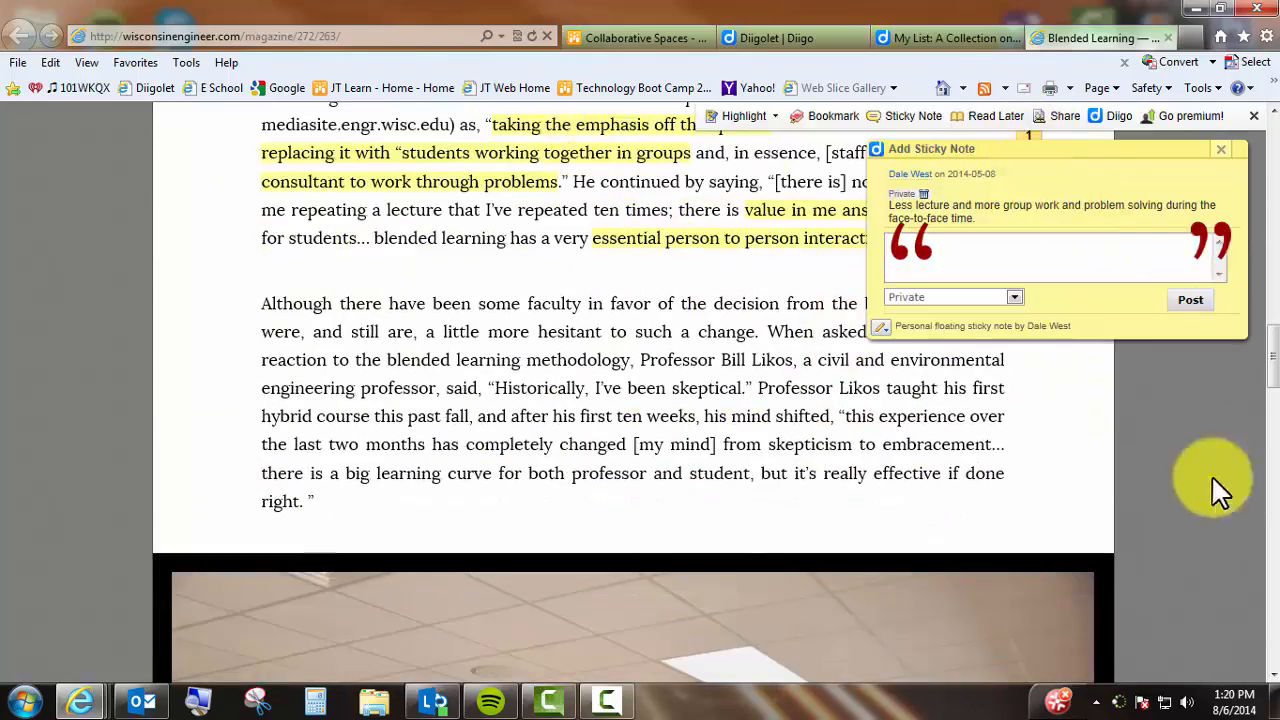
scroll(1165, 530, "up", 4)
scroll(1161, 528, "up", 10)
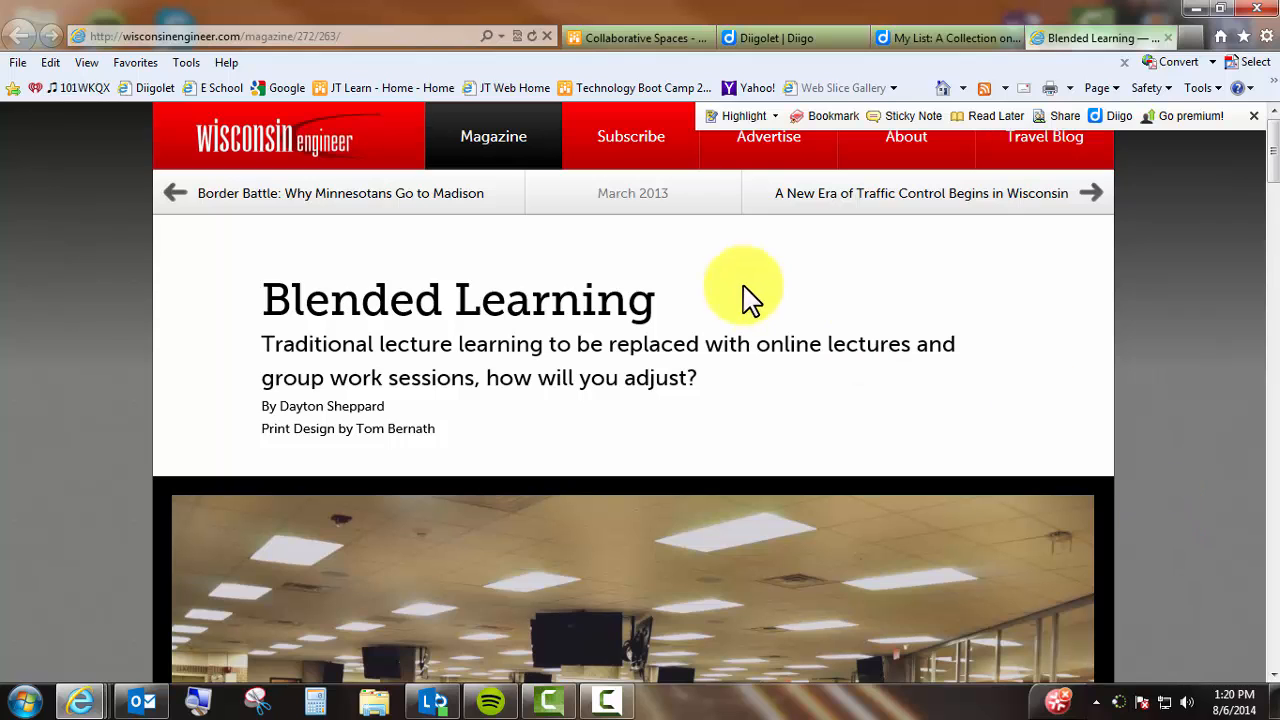
Step: Return to the Blended Learning list and look through its bookmarks and the names of the other lists
left_click(960, 38)
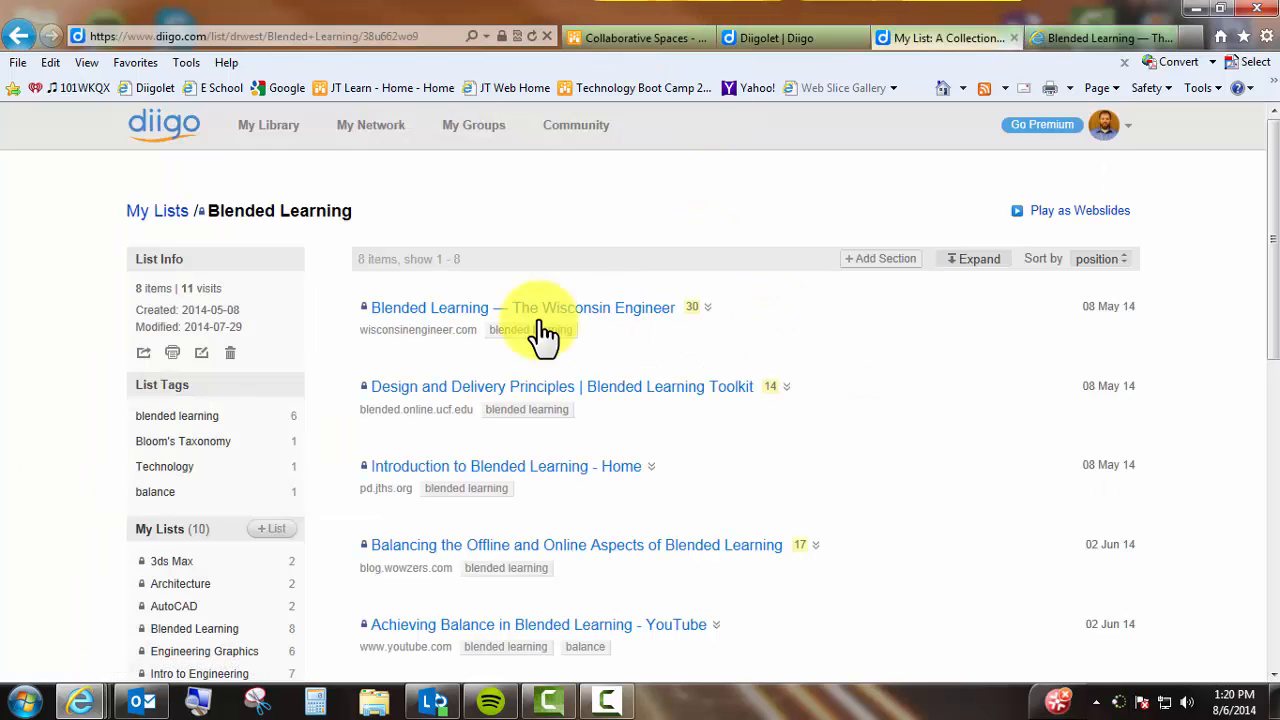
scroll(543, 400, "down", 3)
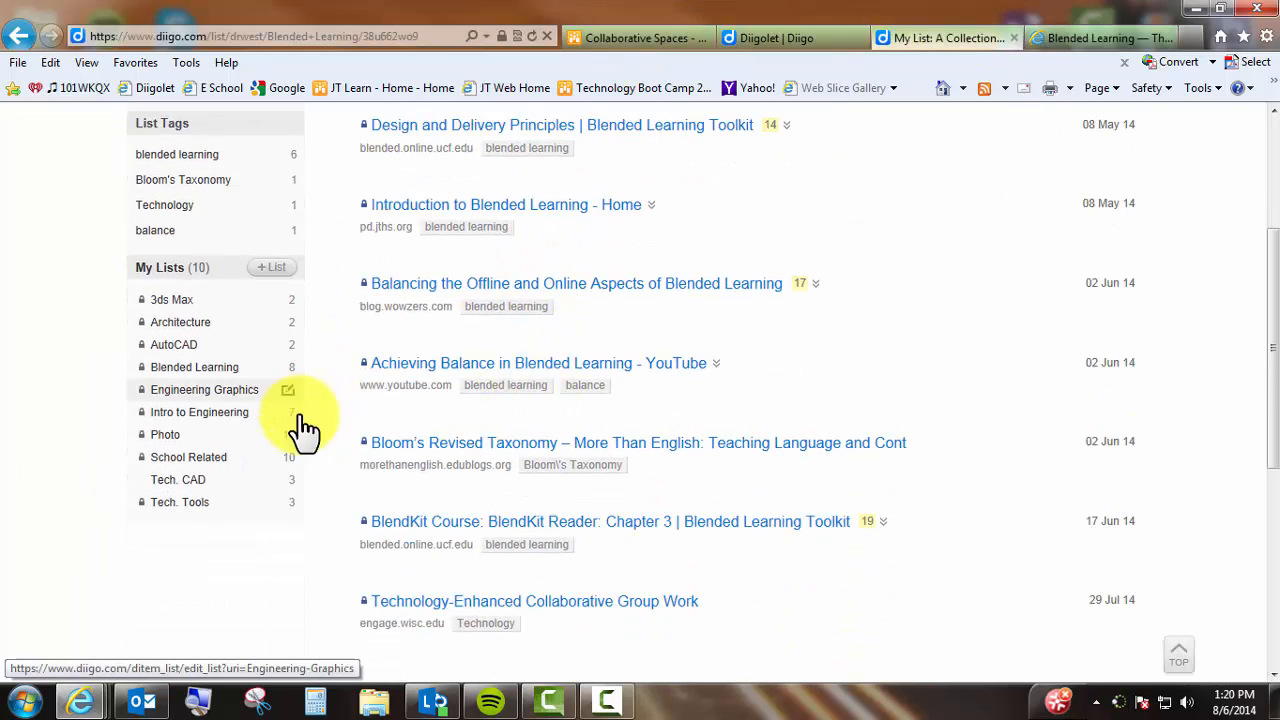
scroll(557, 360, "up", 3)
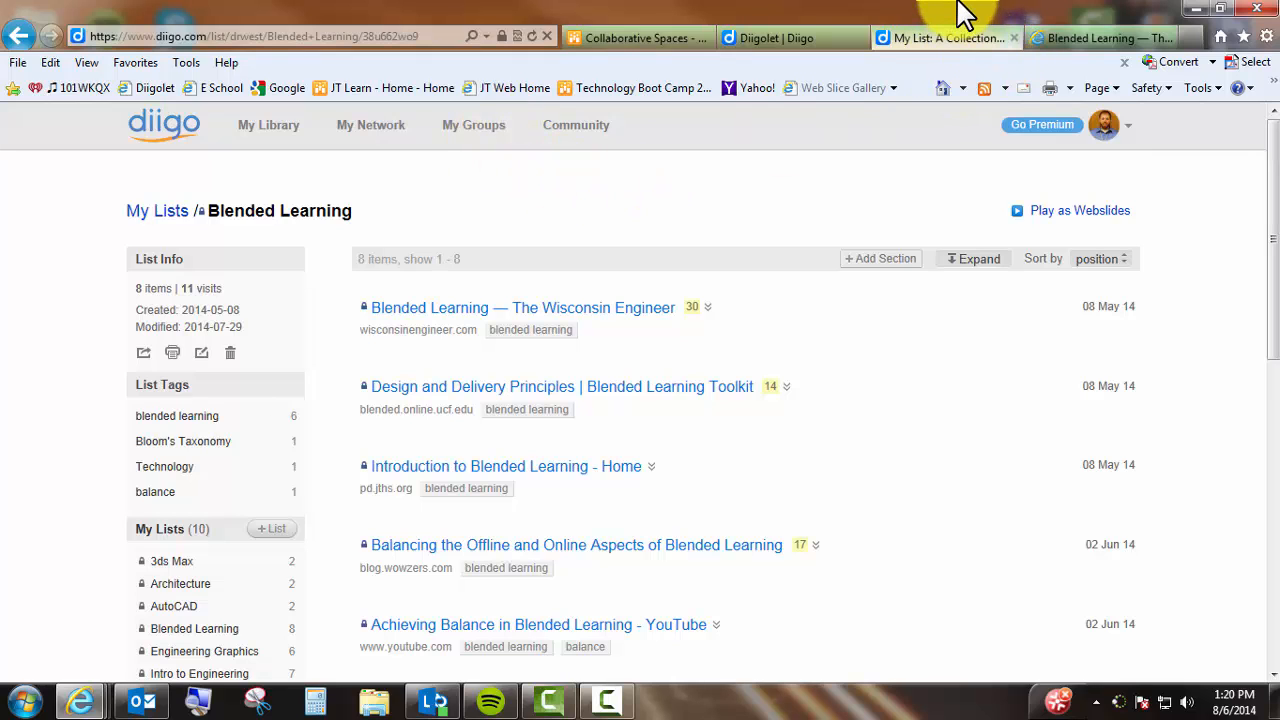
Step: Search Google in a new tab for "collaborative learning article"
left_click(1188, 38)
left_click(531, 266)
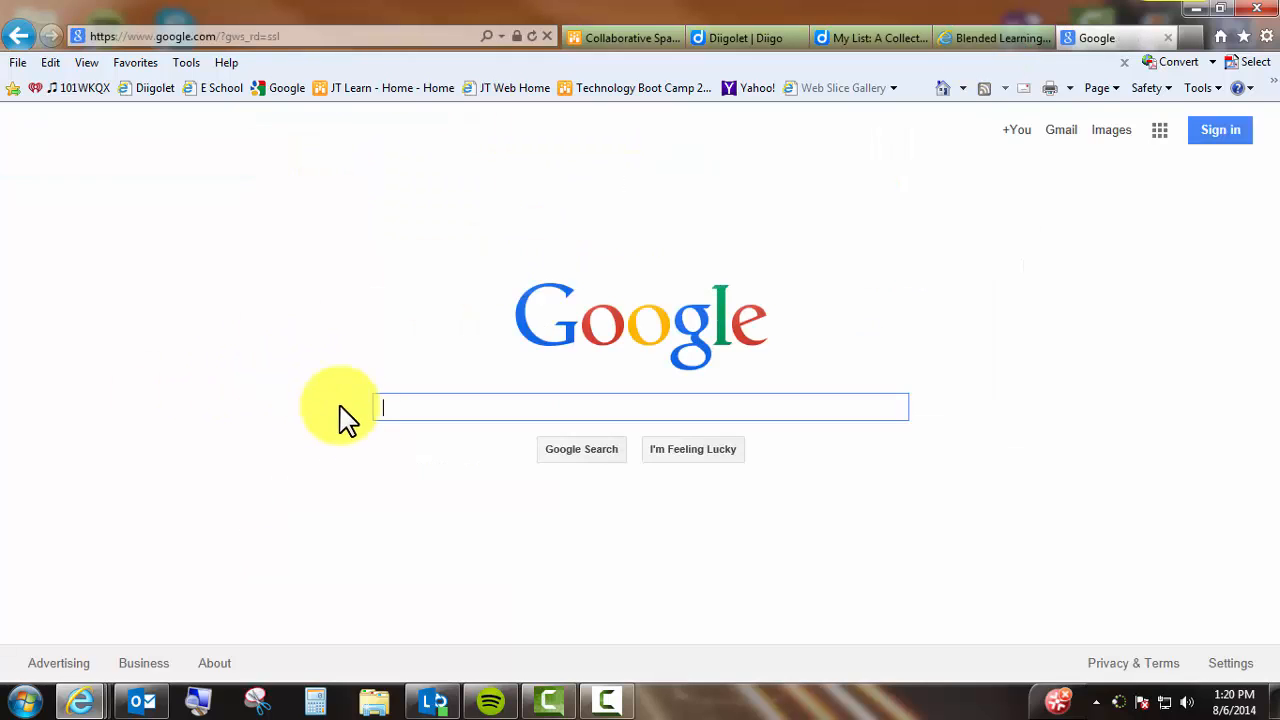
type("co")
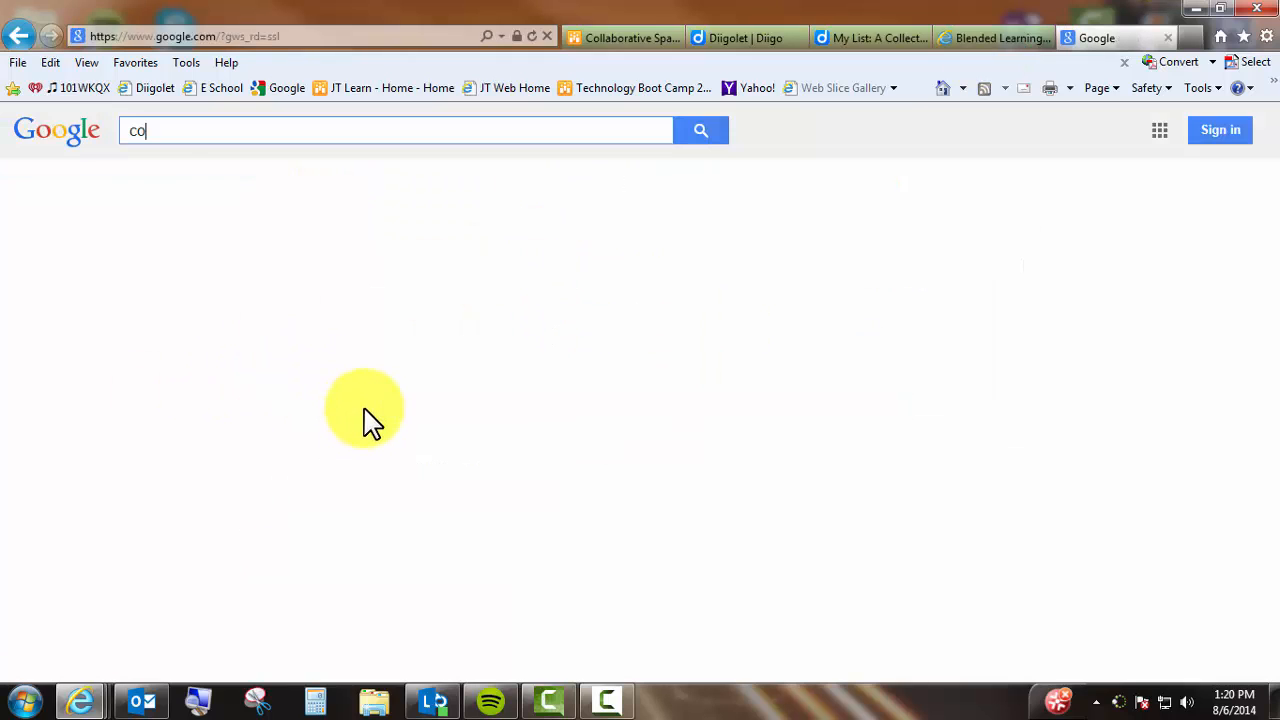
type("alll")
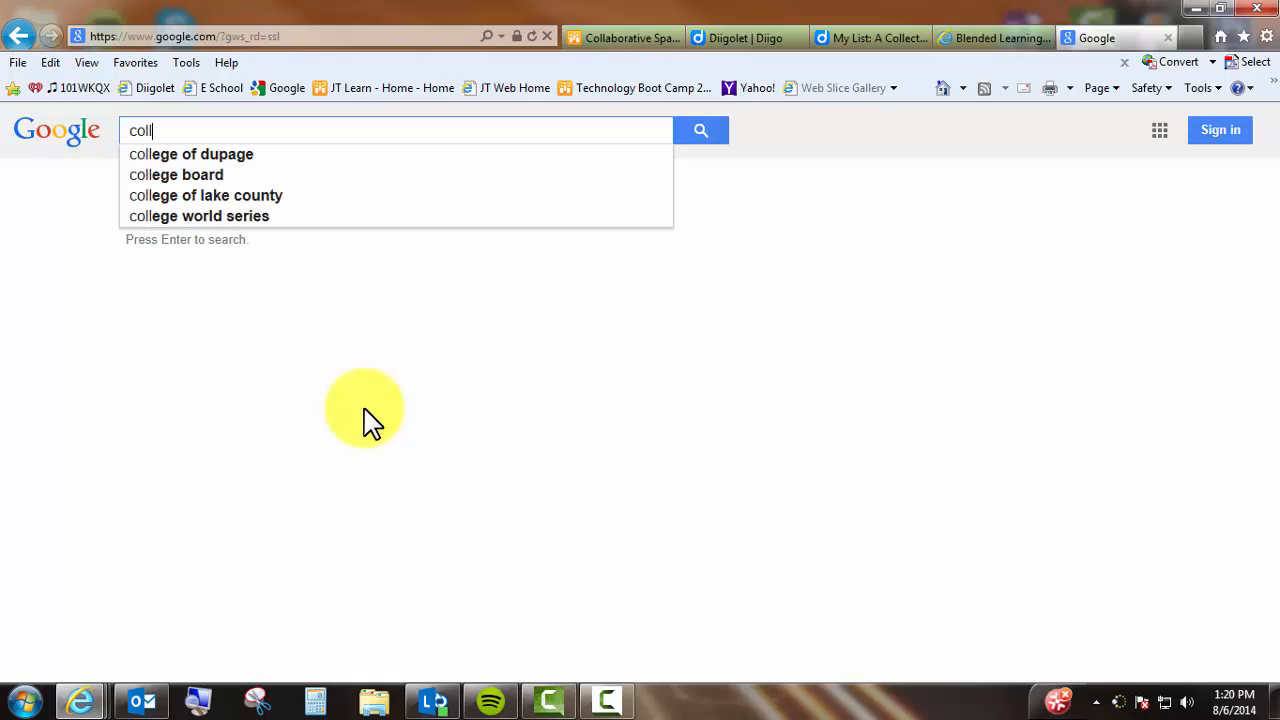
type("aborative ")
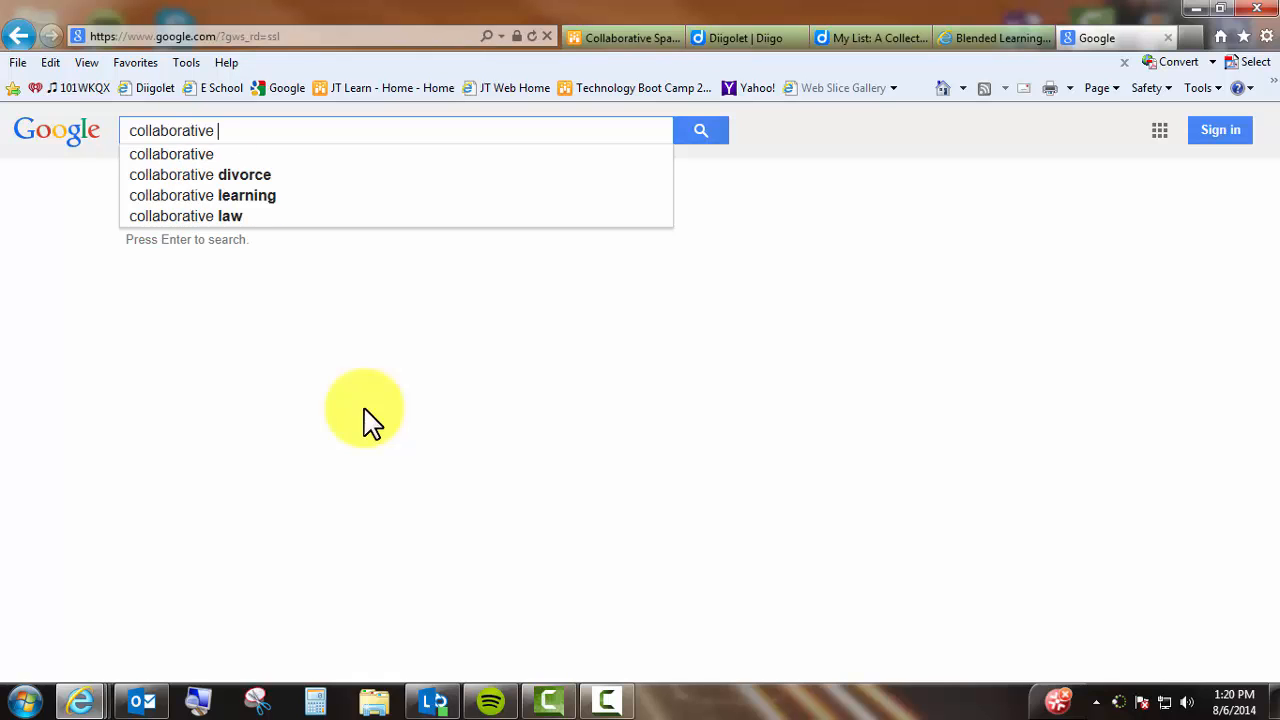
type("learning")
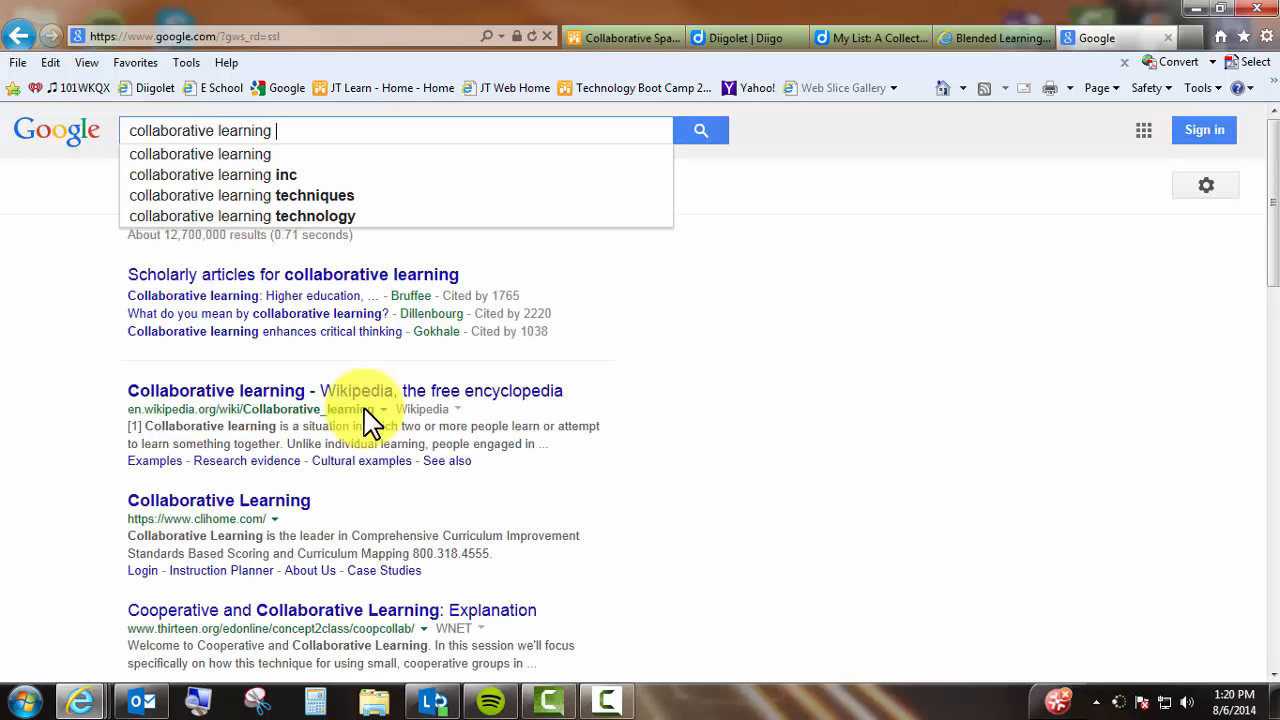
type(" article")
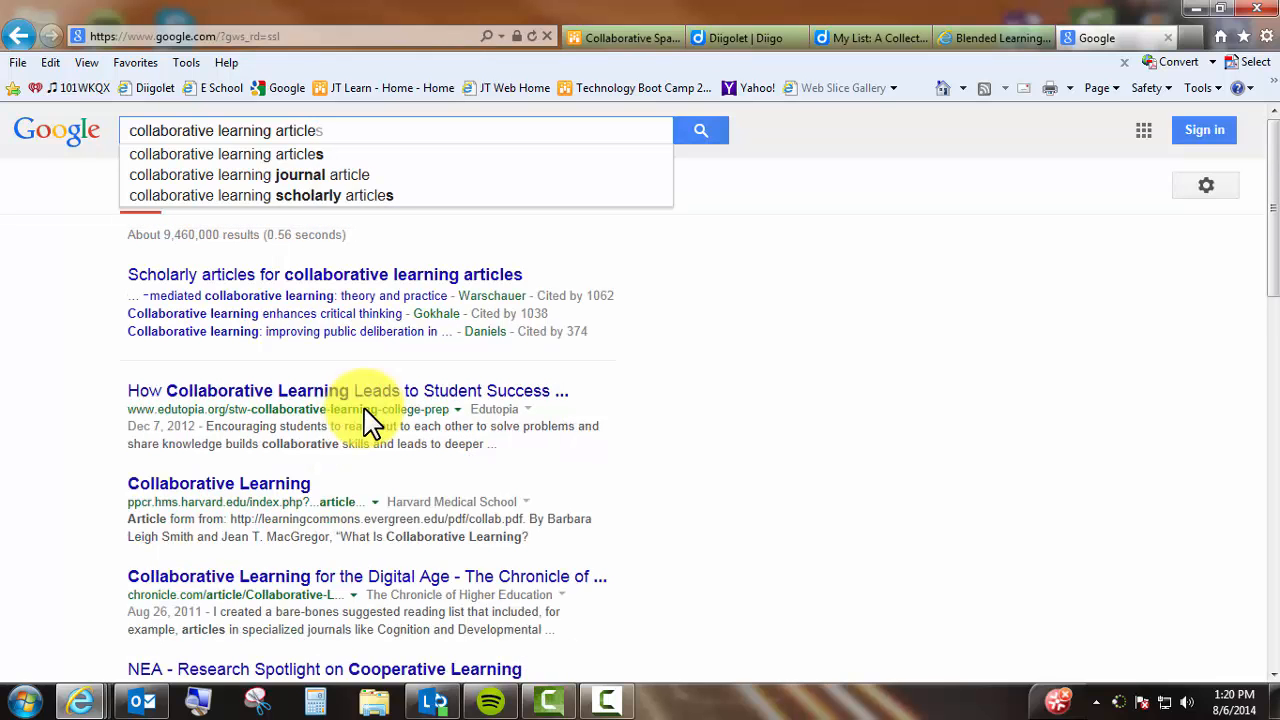
key("Return")
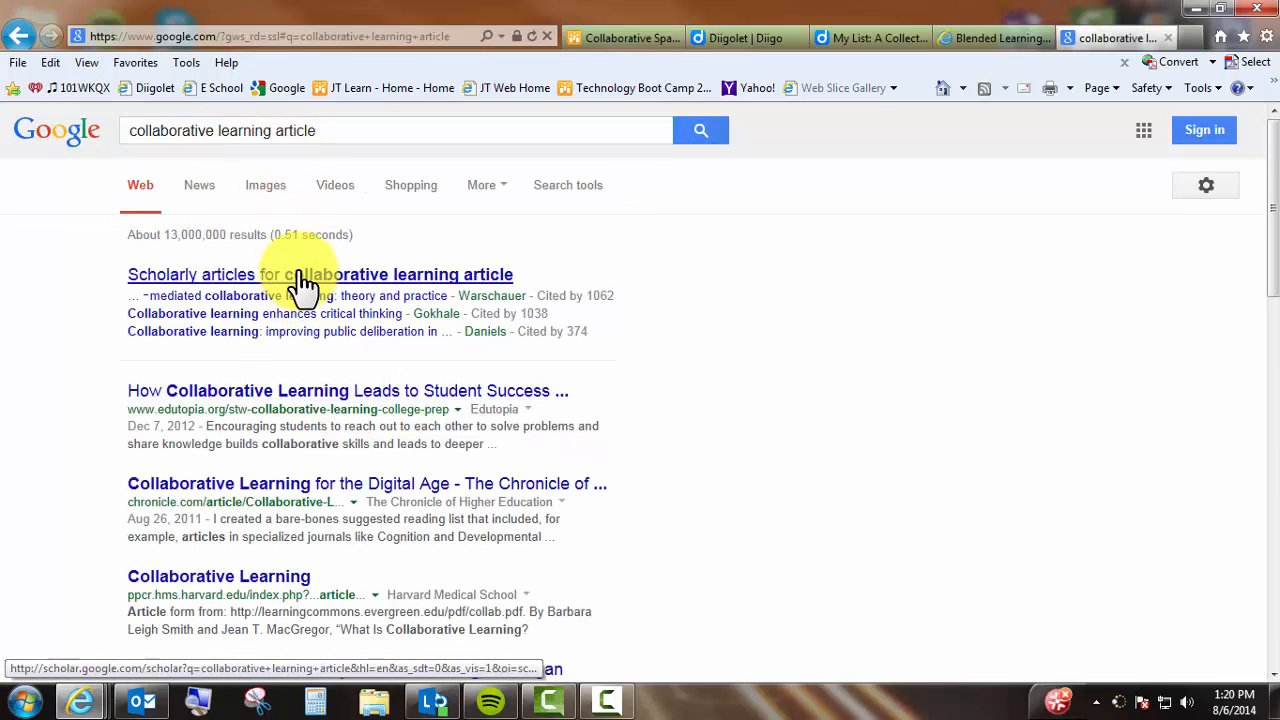
Step: Open the article "Collaborative learning: improving public deliberation in ecosystem-based management" from the scholarly results and go to its abstract
left_click(301, 285)
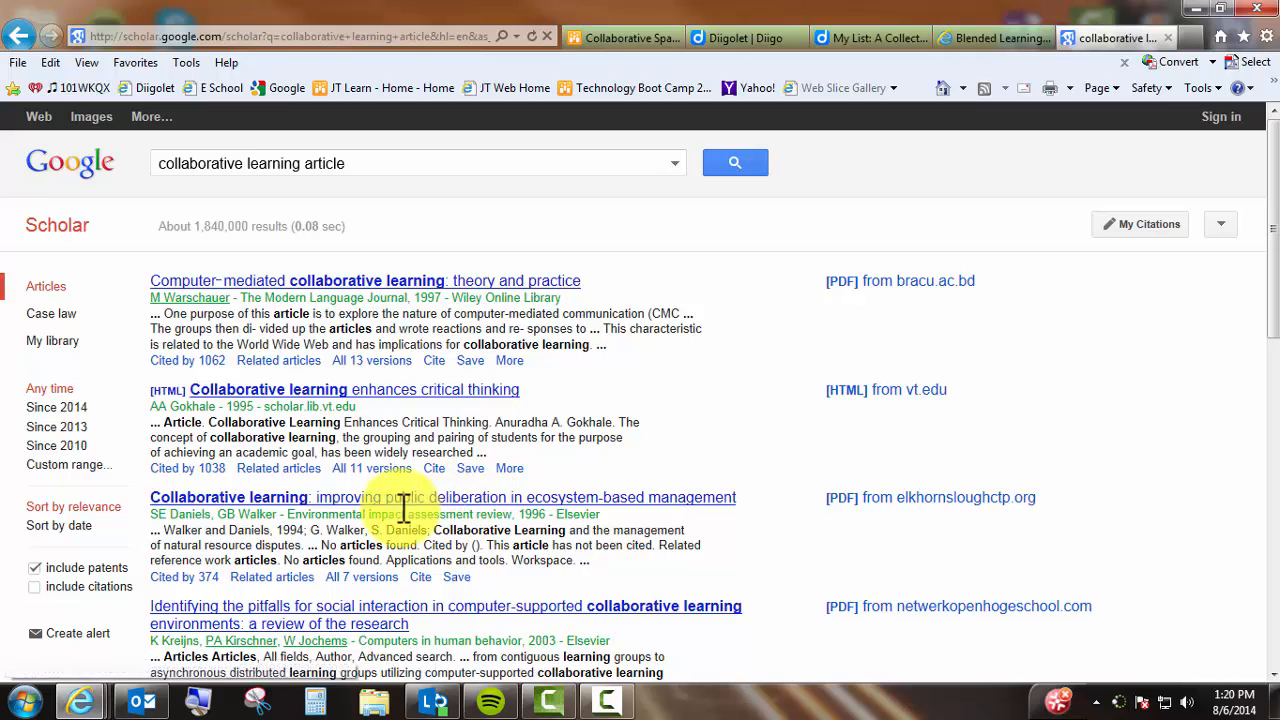
left_click(370, 505)
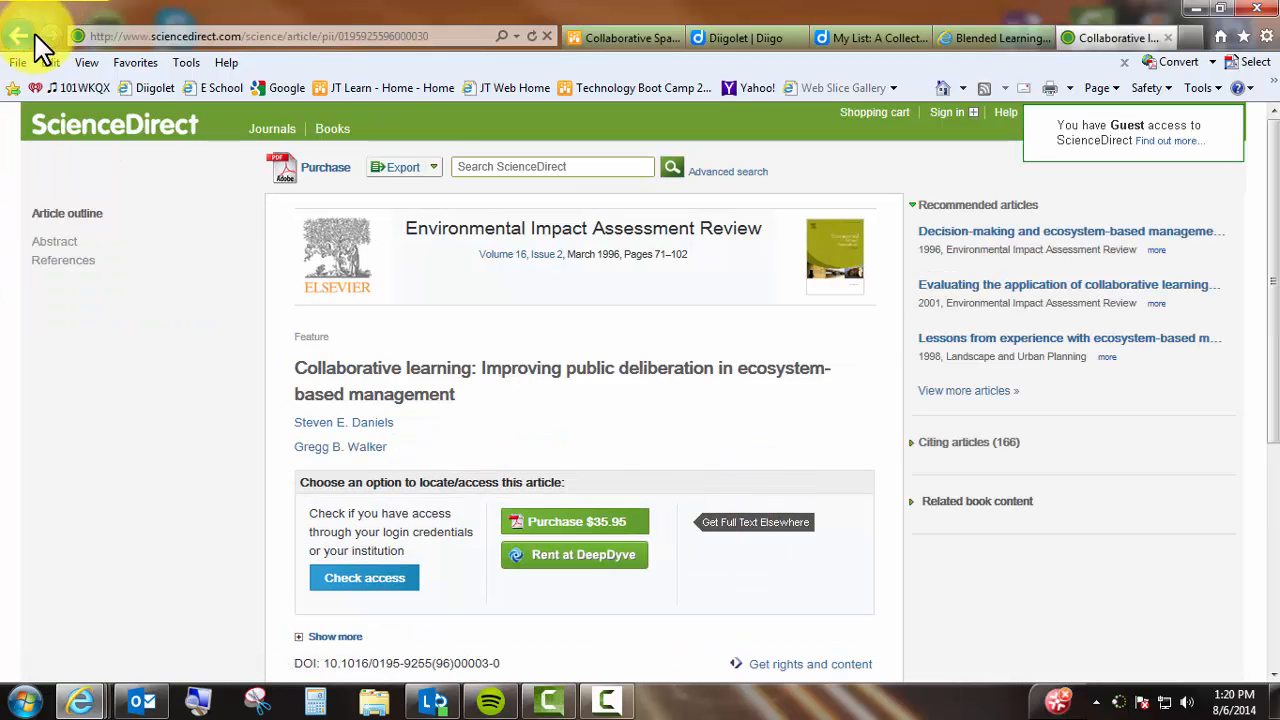
scroll(171, 409, "down", 4)
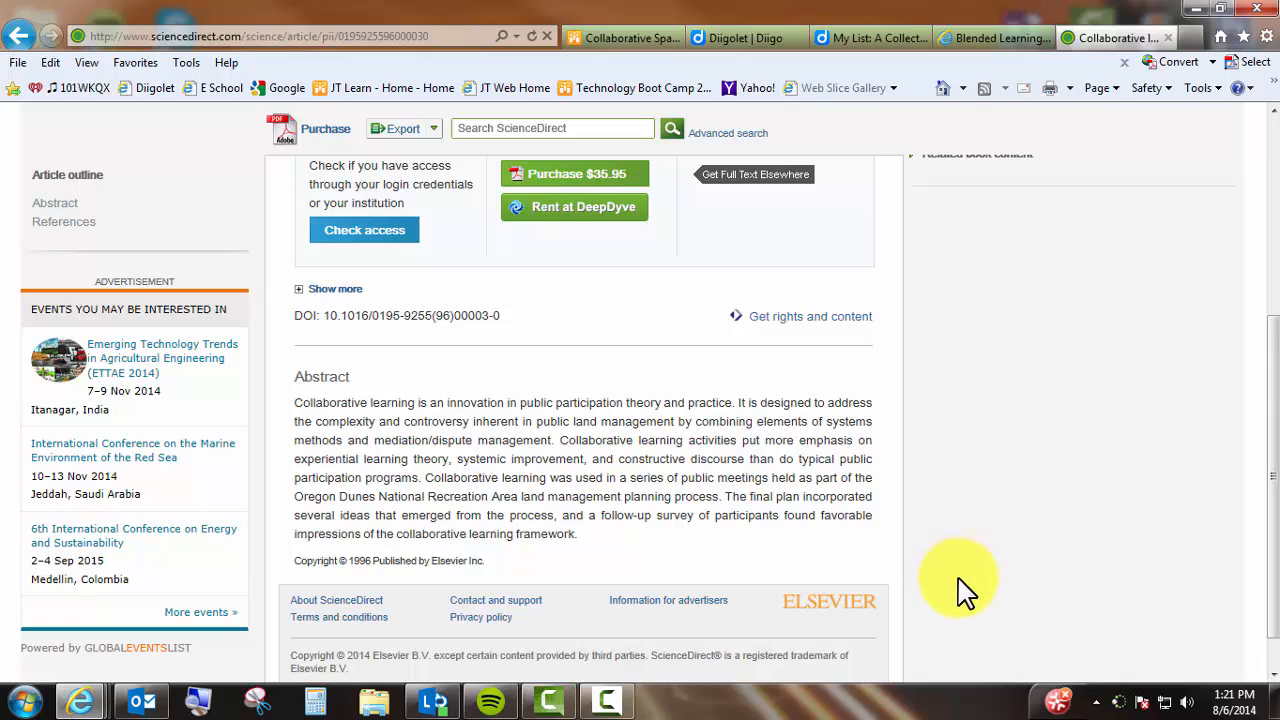
Step: Load Diigolet on the article and highlight the first two sentences of the abstract in yellow
left_click(150, 92)
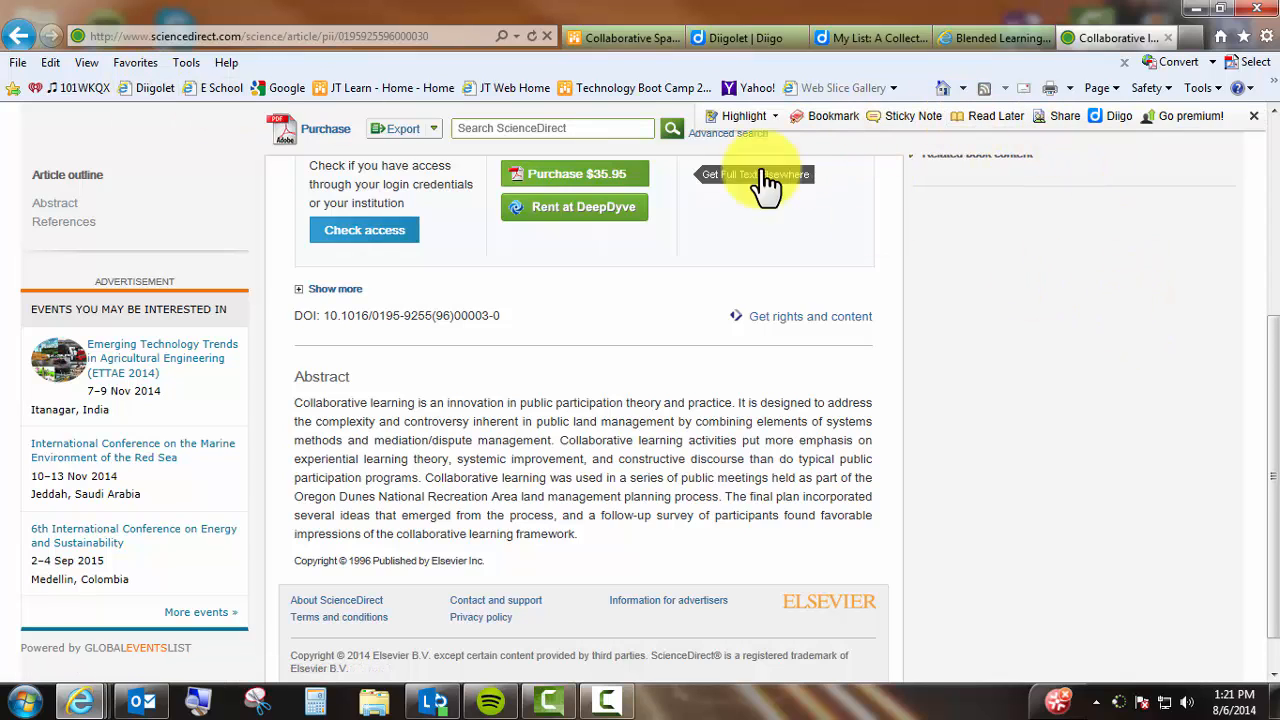
left_click(776, 120)
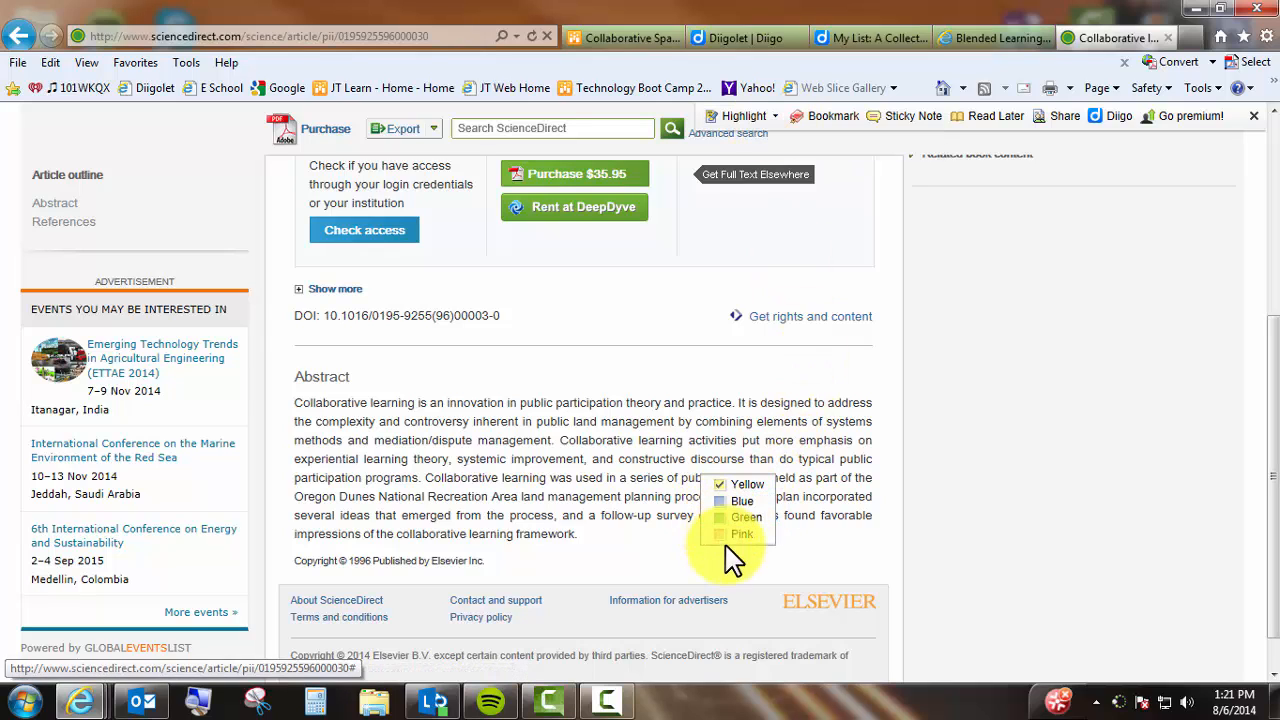
left_click(749, 482)
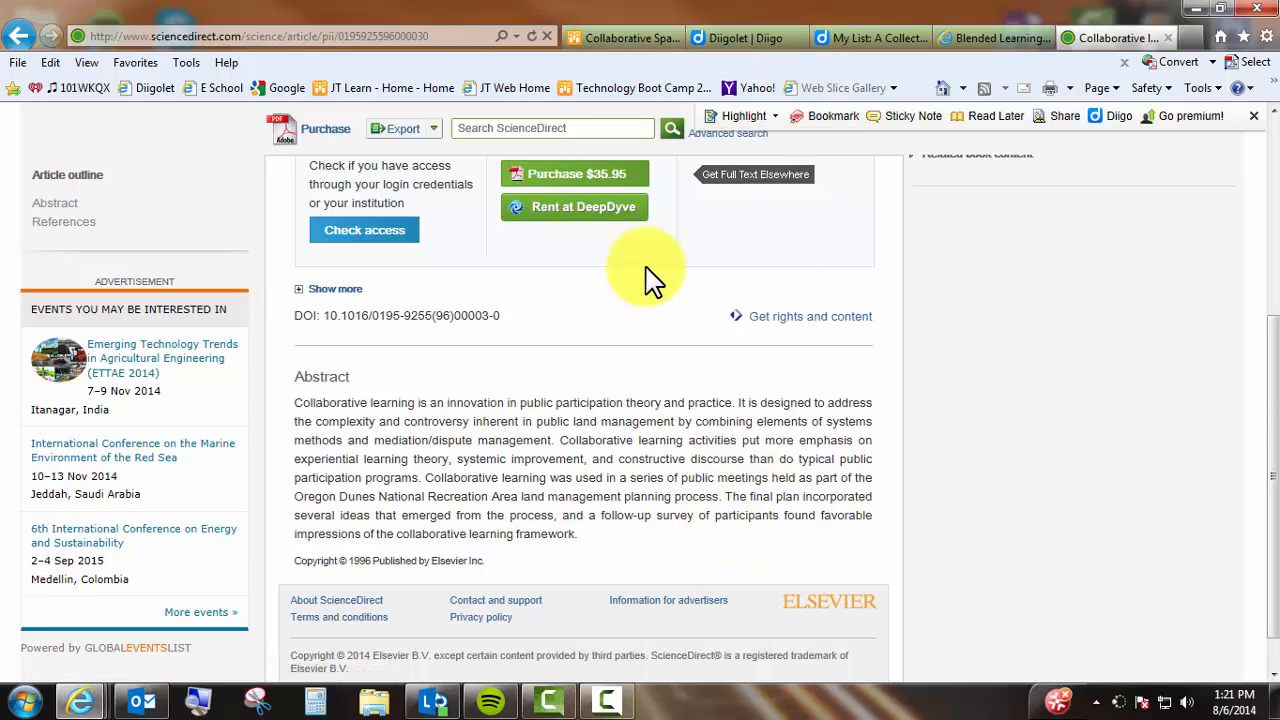
left_click(745, 116)
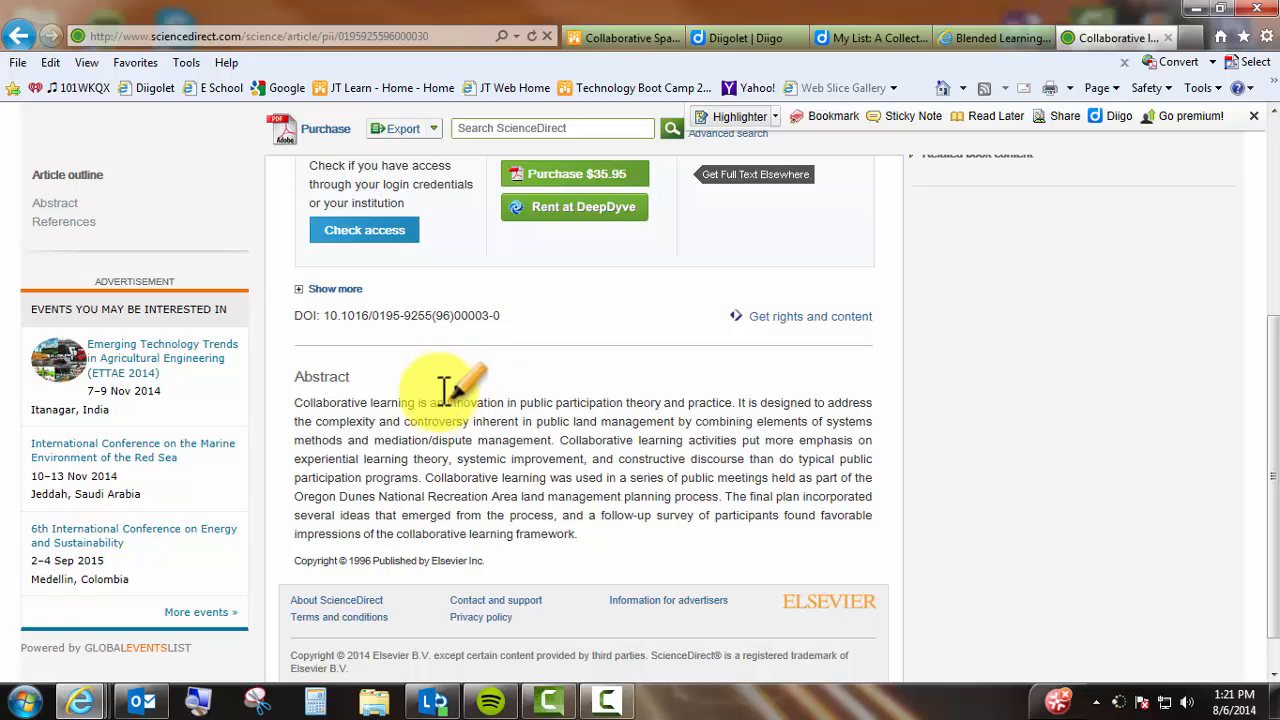
mouse_move(296, 402)
left_mouse_down()
mouse_move(814, 409)
mouse_move(866, 430)
mouse_move(562, 447)
left_mouse_up()
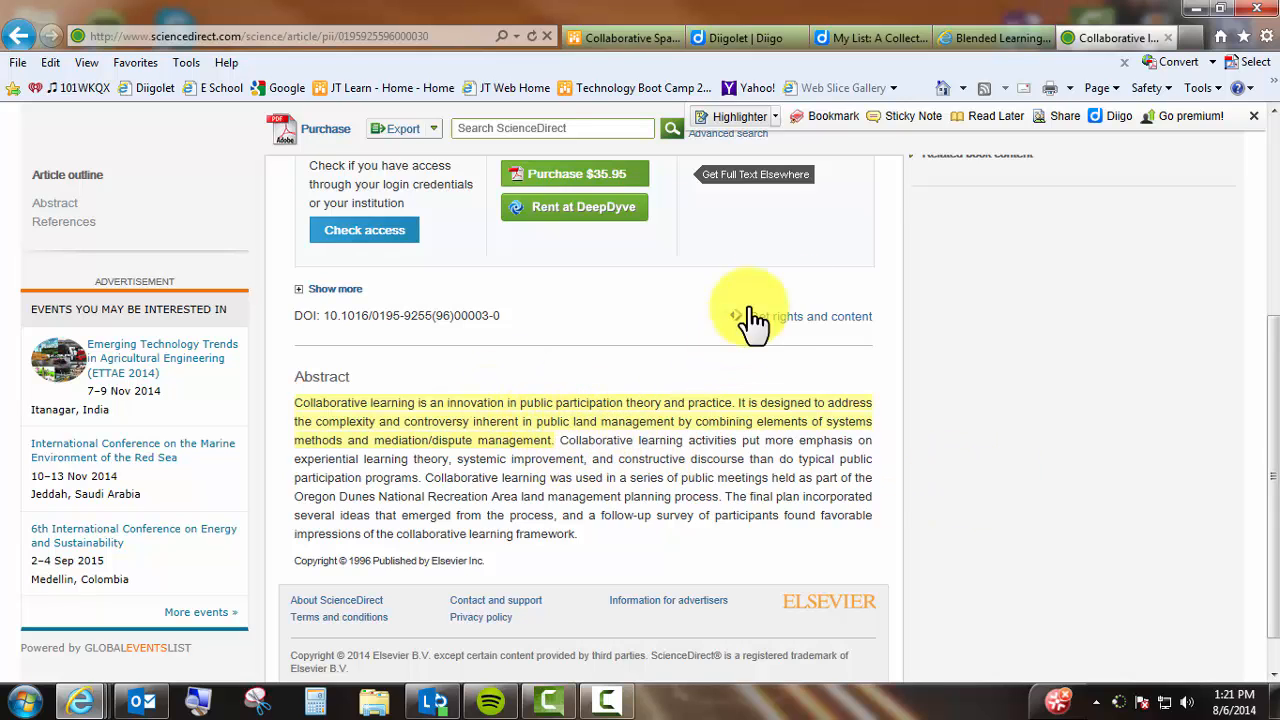
Step: Post a private sticky note reading "I can type in information." and place it beside the highlighted sentences of the abstract
left_click(907, 127)
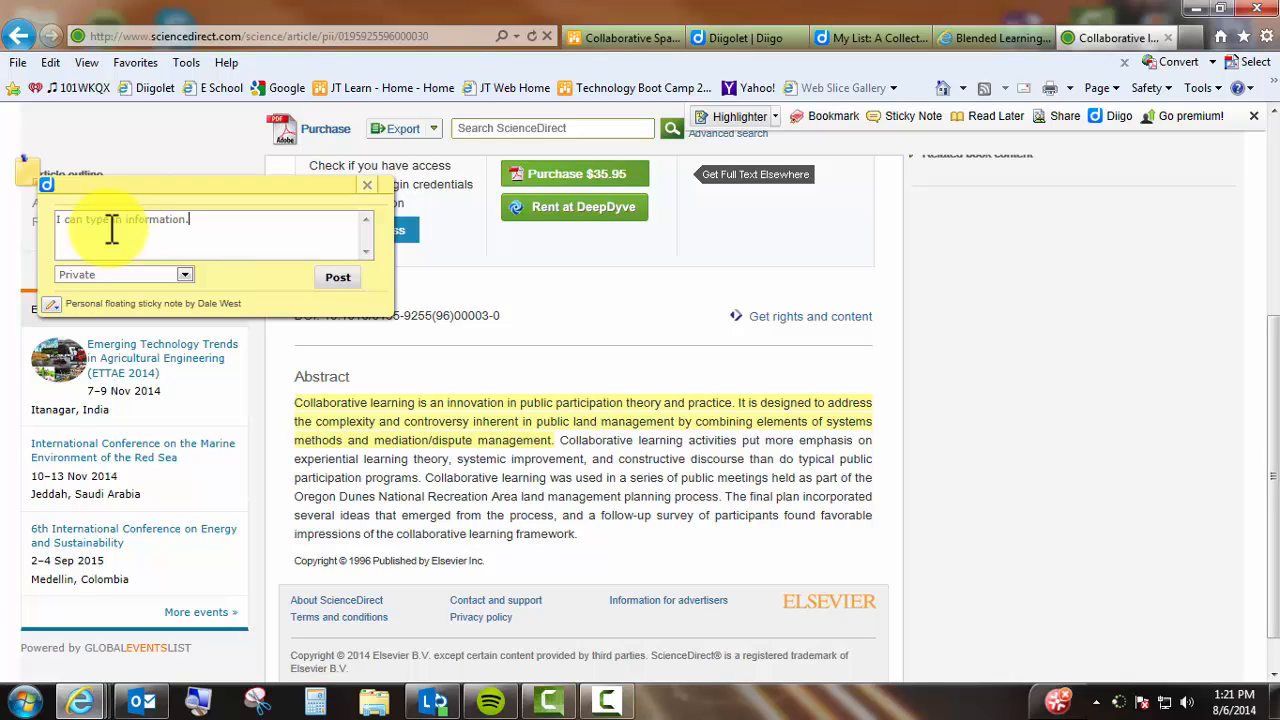
left_click(337, 277)
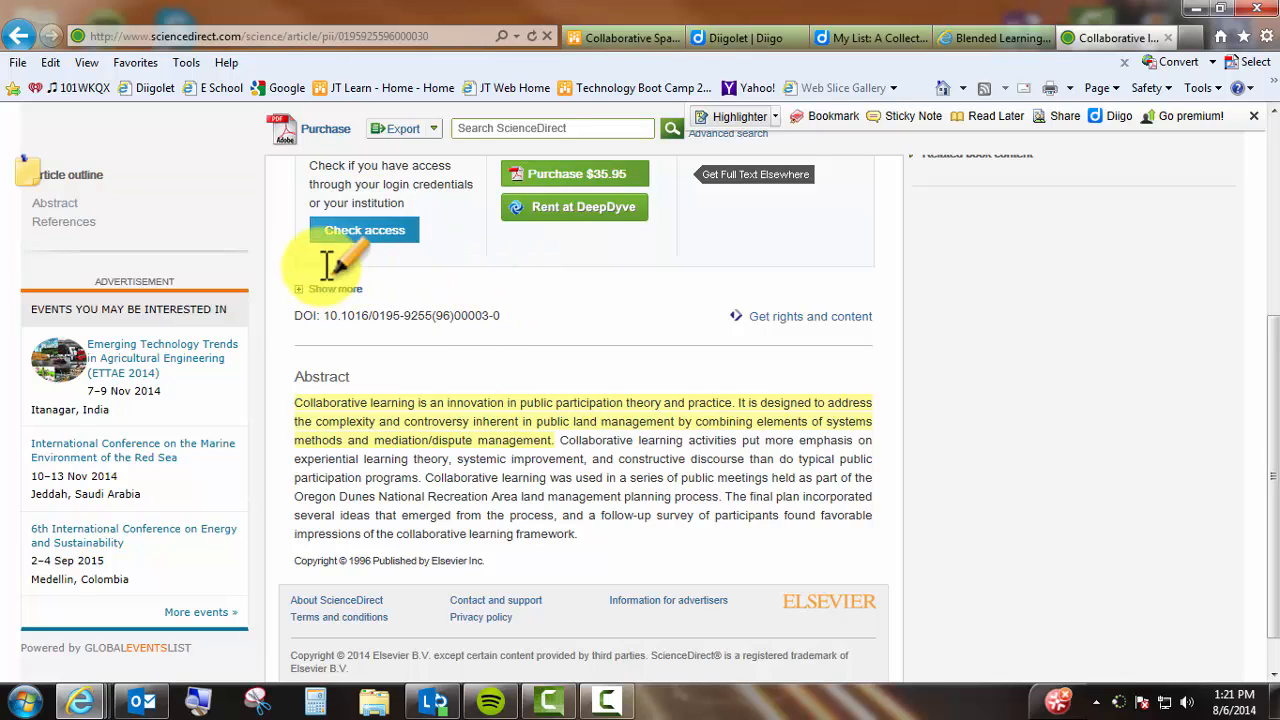
mouse_move(30, 176)
left_mouse_down()
mouse_move(132, 175)
mouse_move(761, 303)
mouse_move(886, 428)
mouse_move(894, 534)
mouse_move(789, 500)
mouse_move(875, 404)
mouse_move(900, 425)
left_mouse_up()
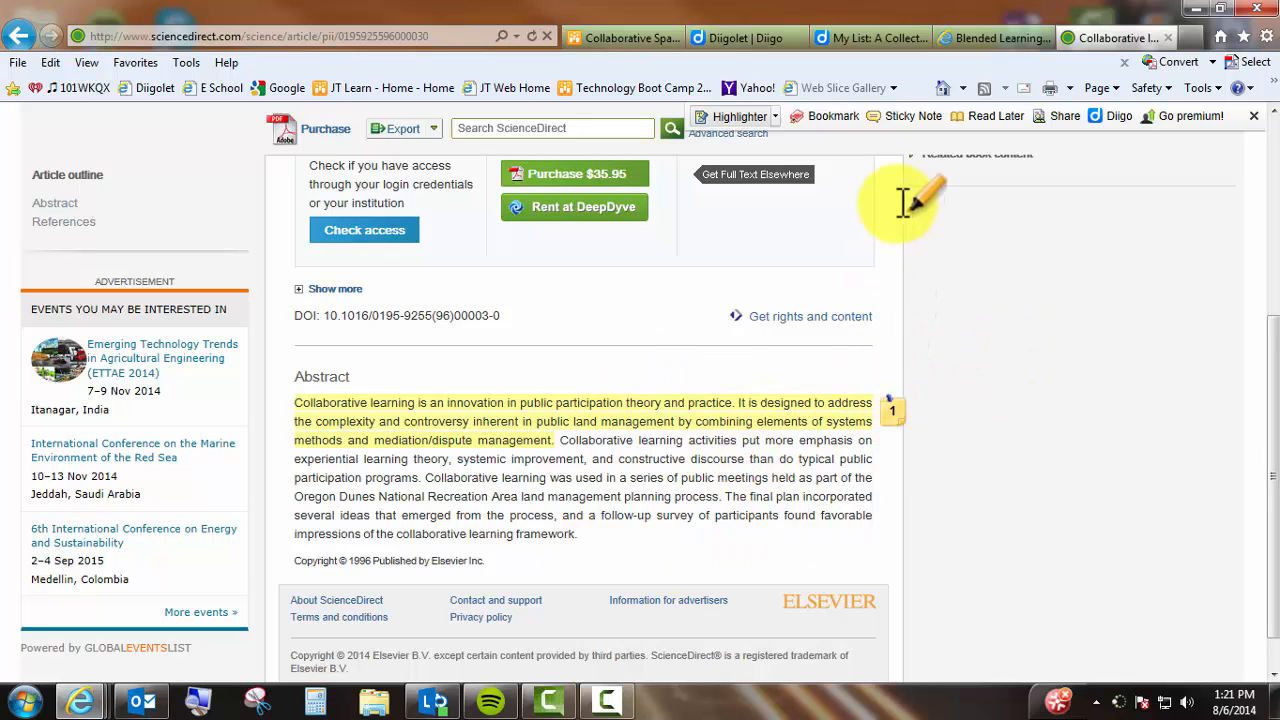
Step: Review the title, description, tags and list options for bookmarking the article without saving, and view the sharing options
left_click(830, 118)
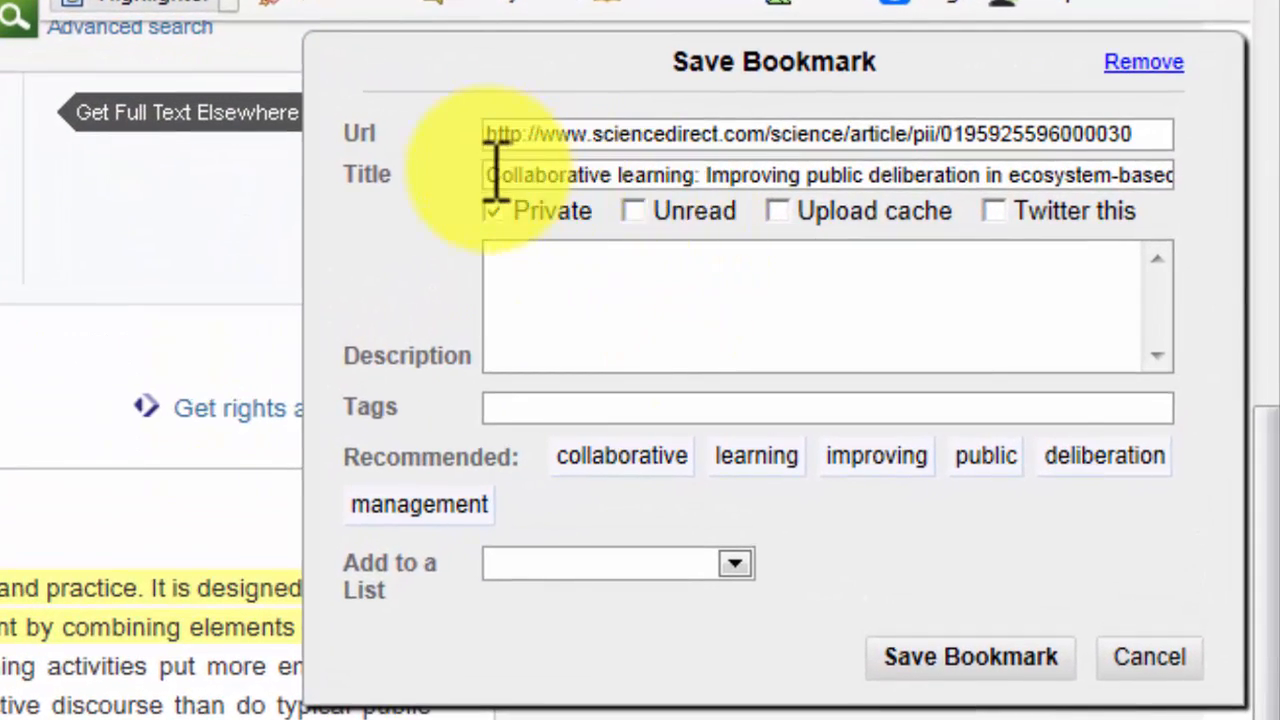
left_click_drag(497, 170, 1182, 178)
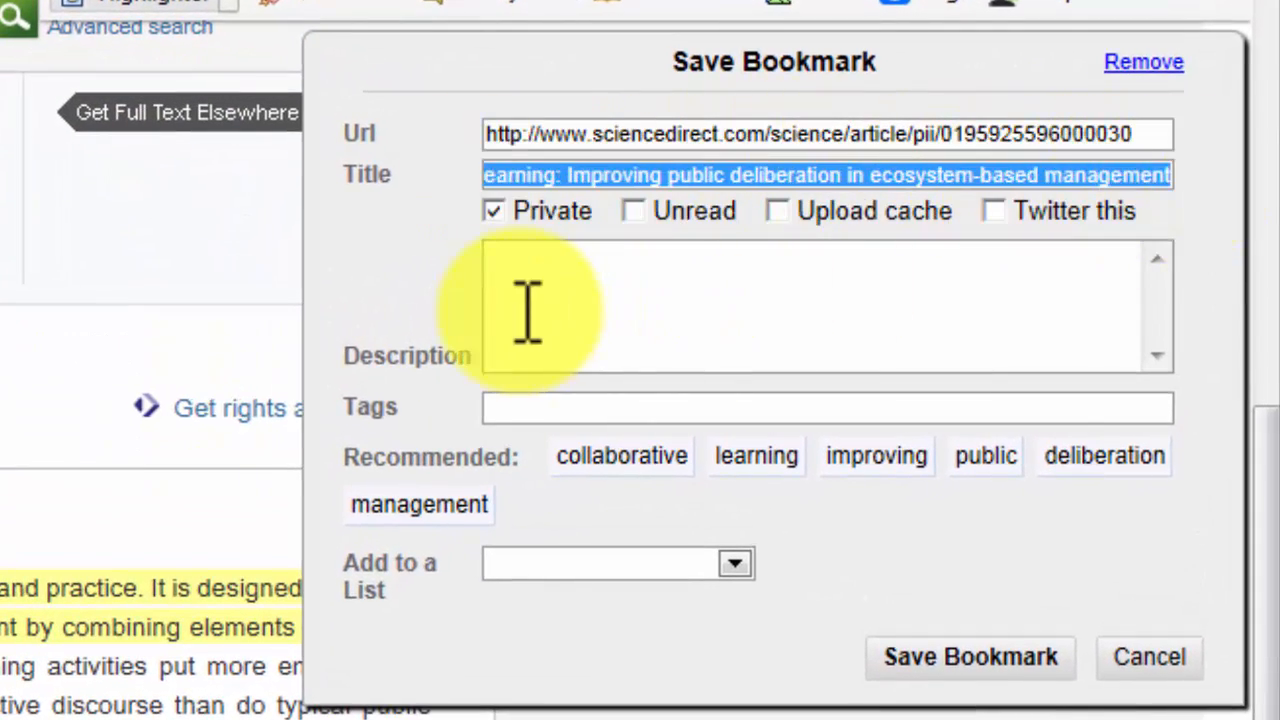
left_click(529, 312)
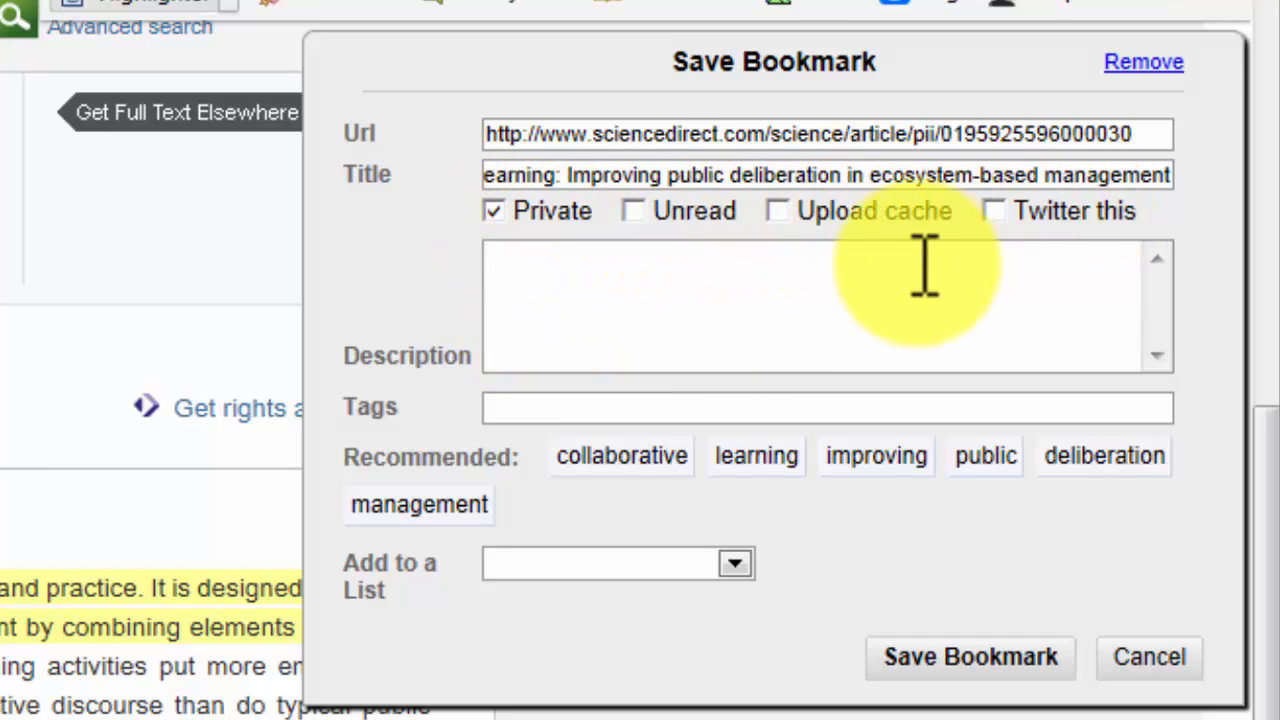
left_click(529, 407)
left_click(735, 563)
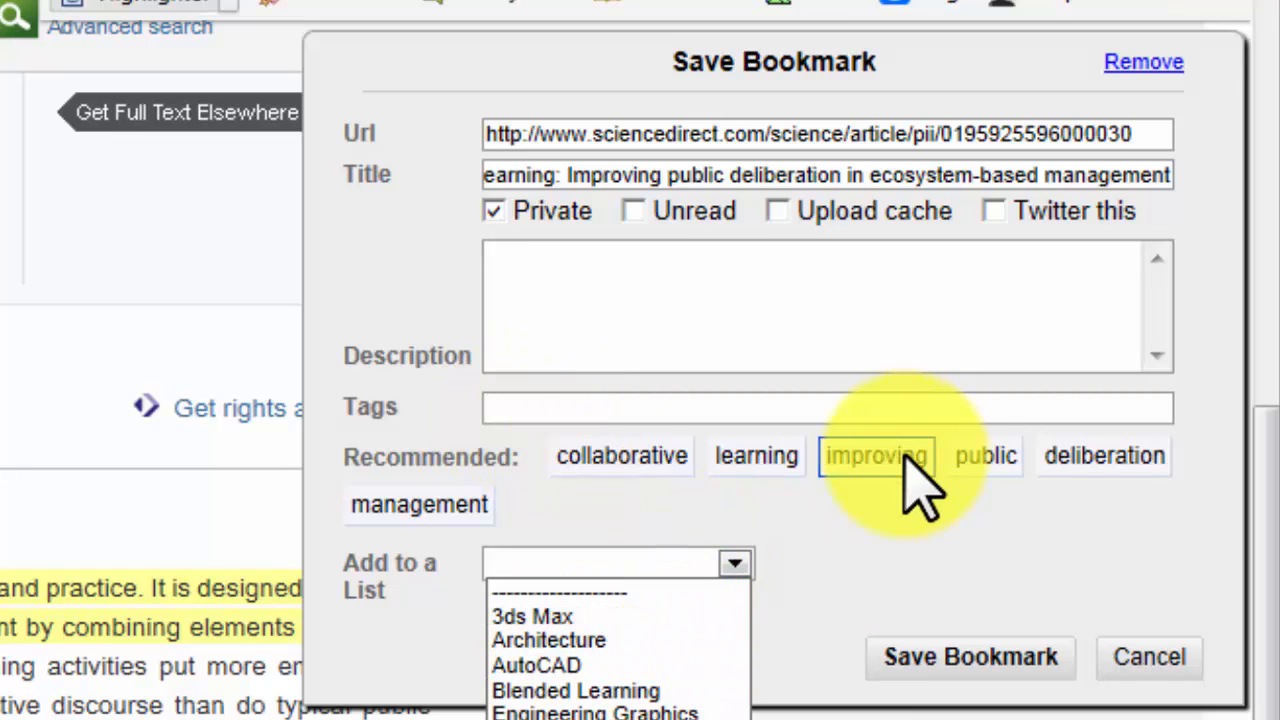
left_click(887, 558)
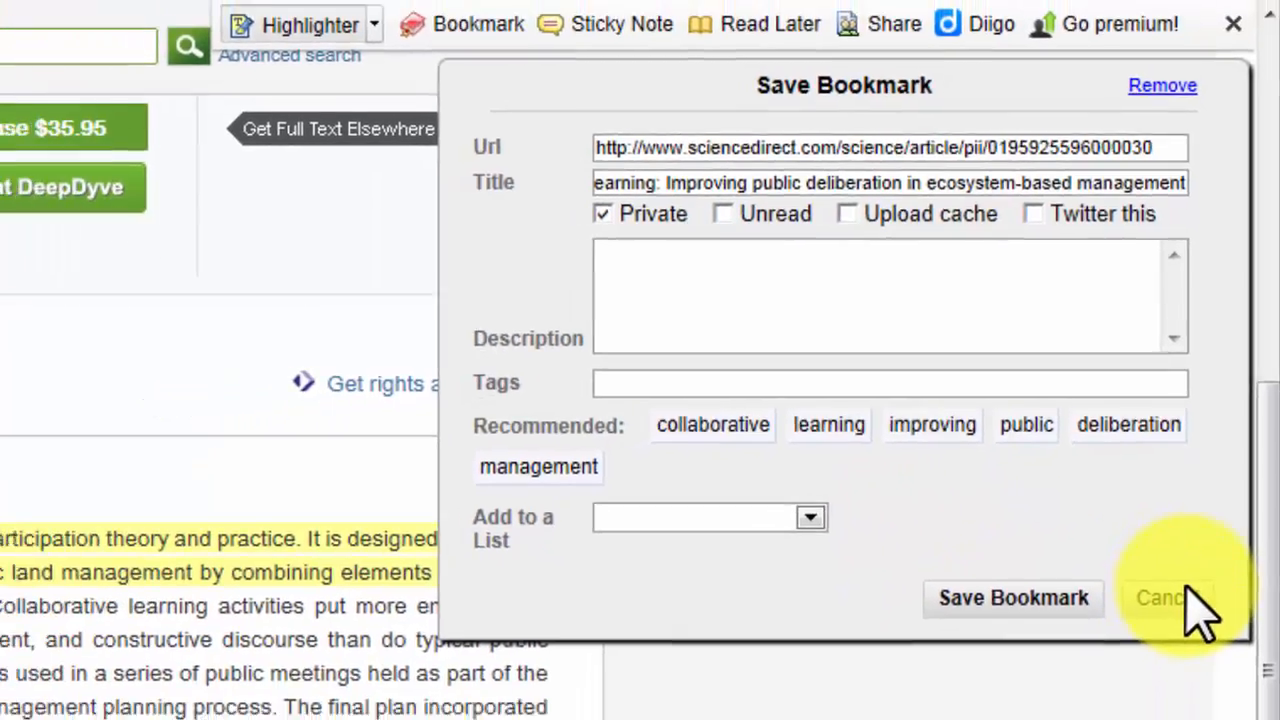
left_click(1150, 654)
left_click(838, 0)
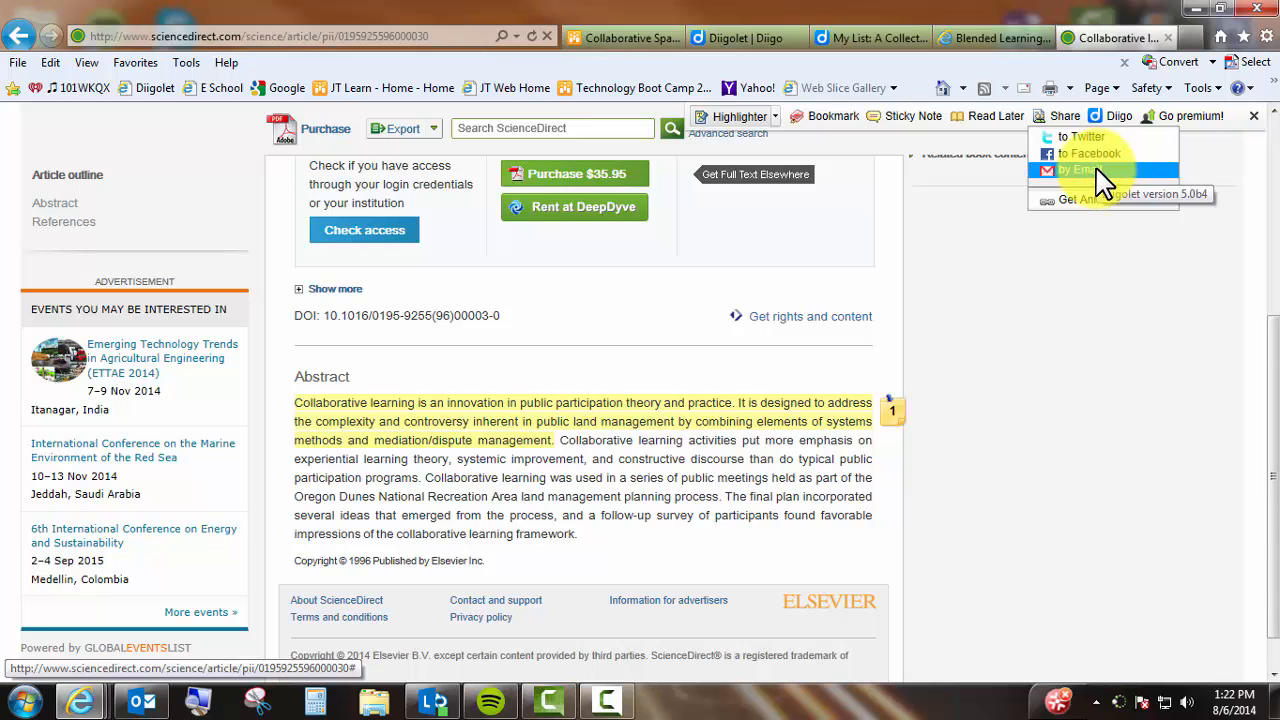
Step: Look at the Collaborative Spaces Module 2 page, the annotated article and the Diigolet setup page
left_click(582, 40)
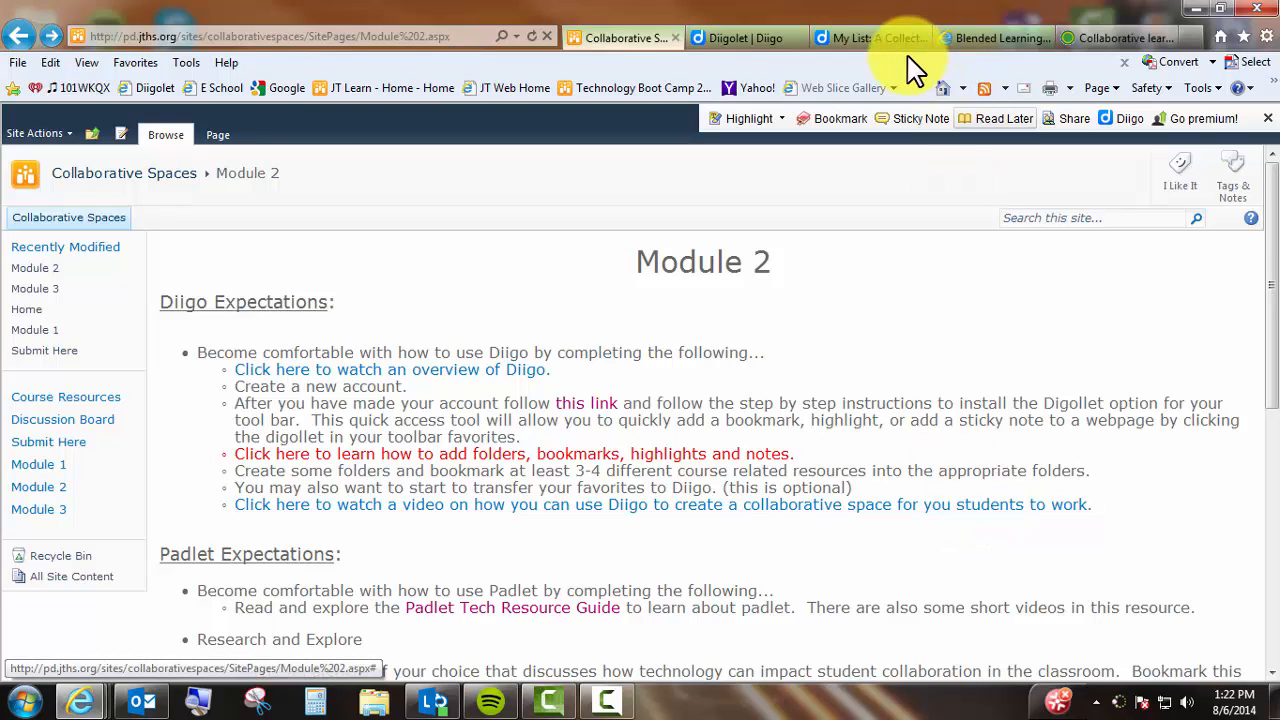
left_click(1117, 40)
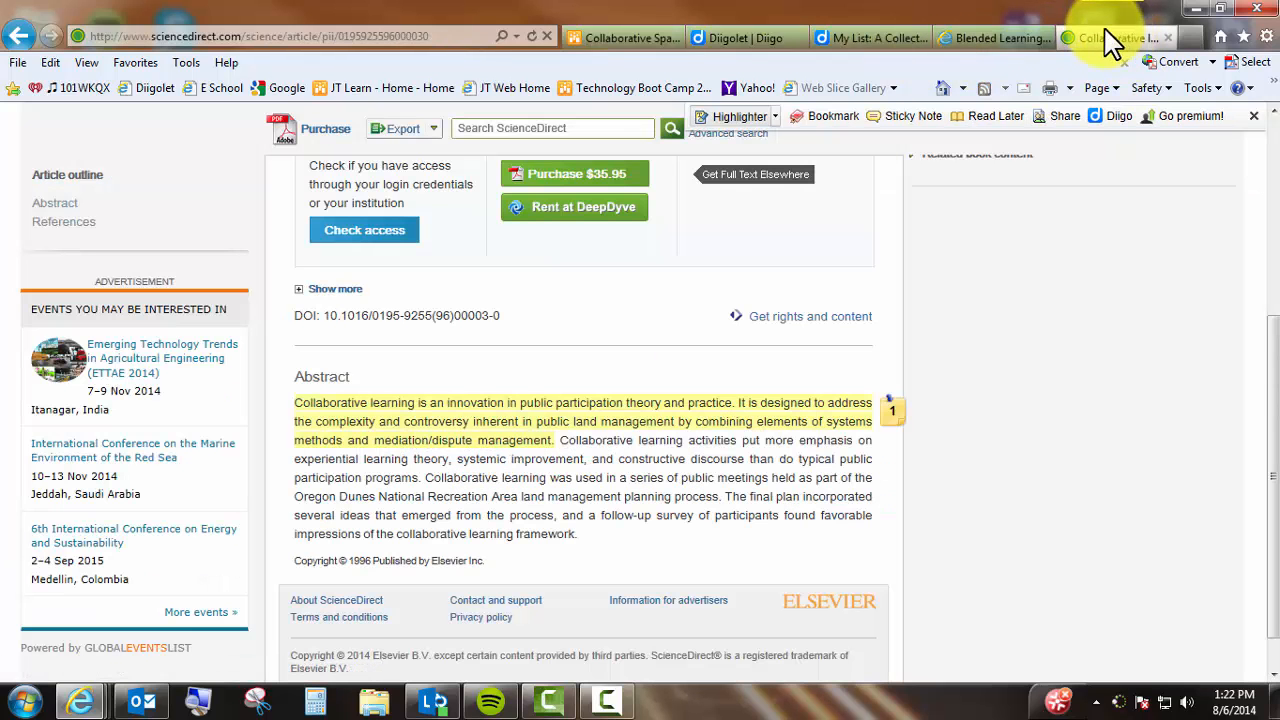
left_click(728, 42)
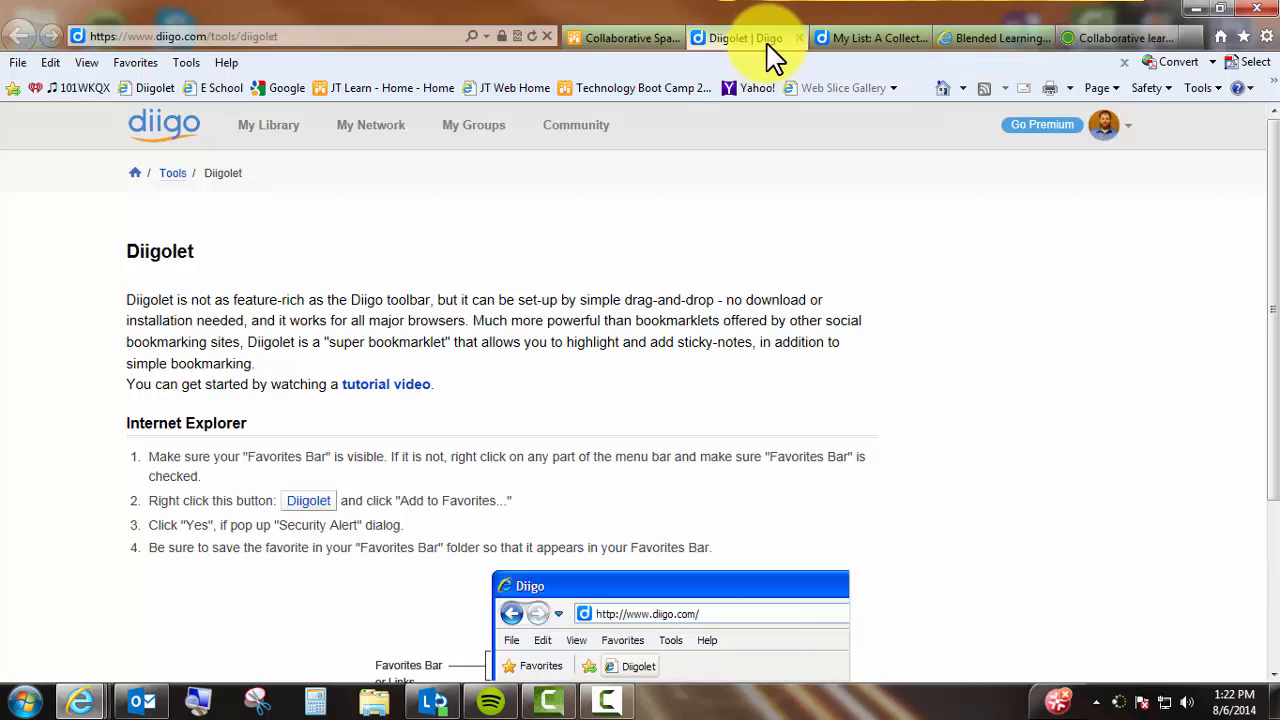
Step: Return to the Blended Learning list in Diigo and open the My Groups page
left_click(870, 38)
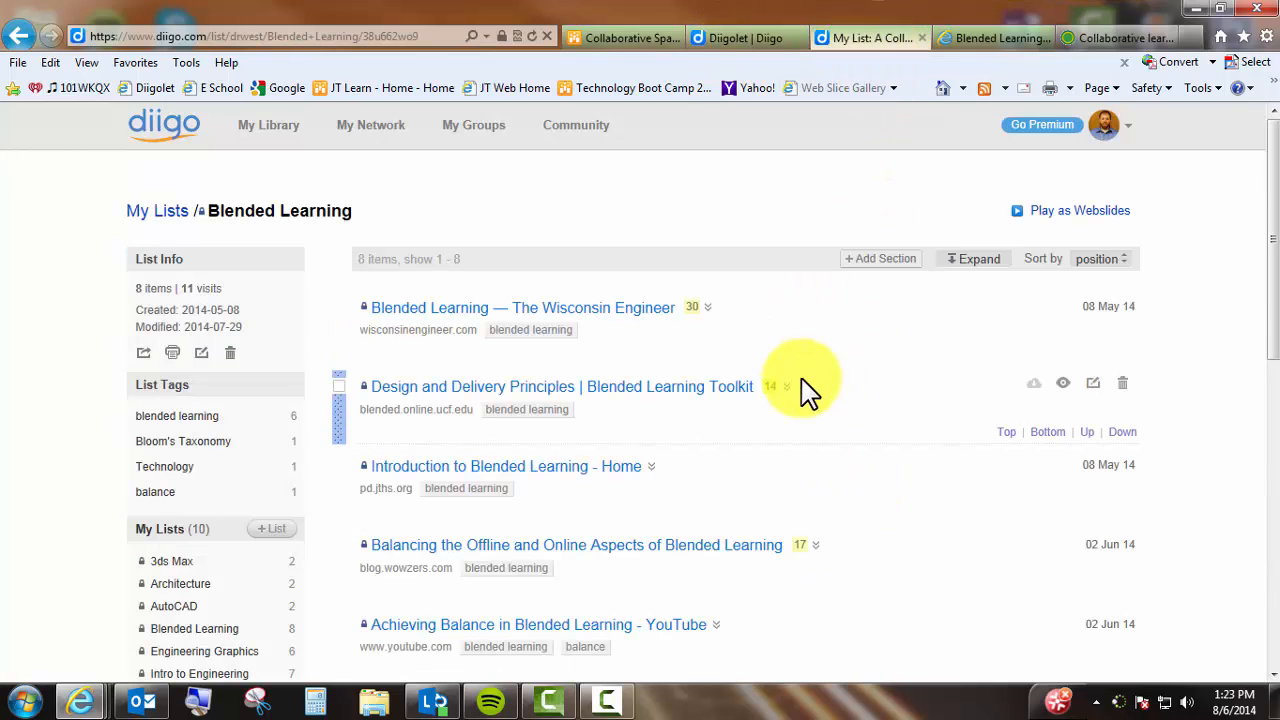
left_click(500, 138)
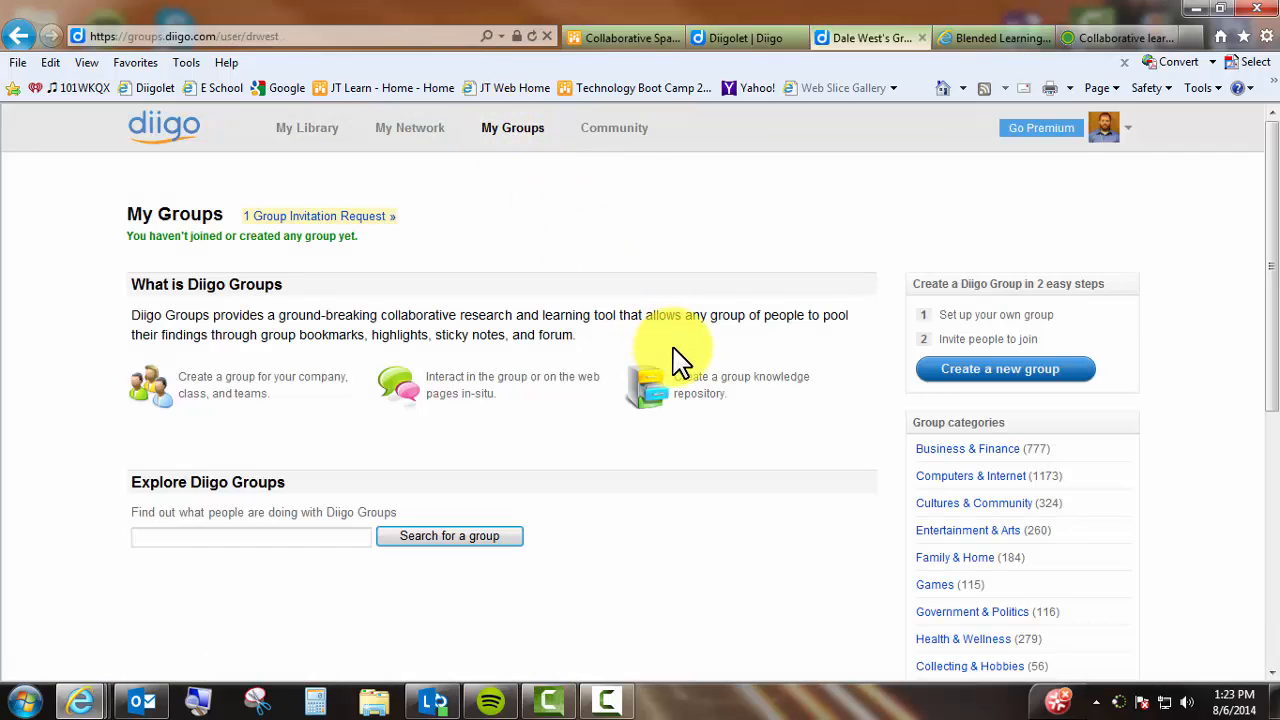
Step: Start a new Diigo group named "Collaboritive Spaces" with a description about saving module 2 article and video links, highlighting and adding sticky notes
left_click(973, 383)
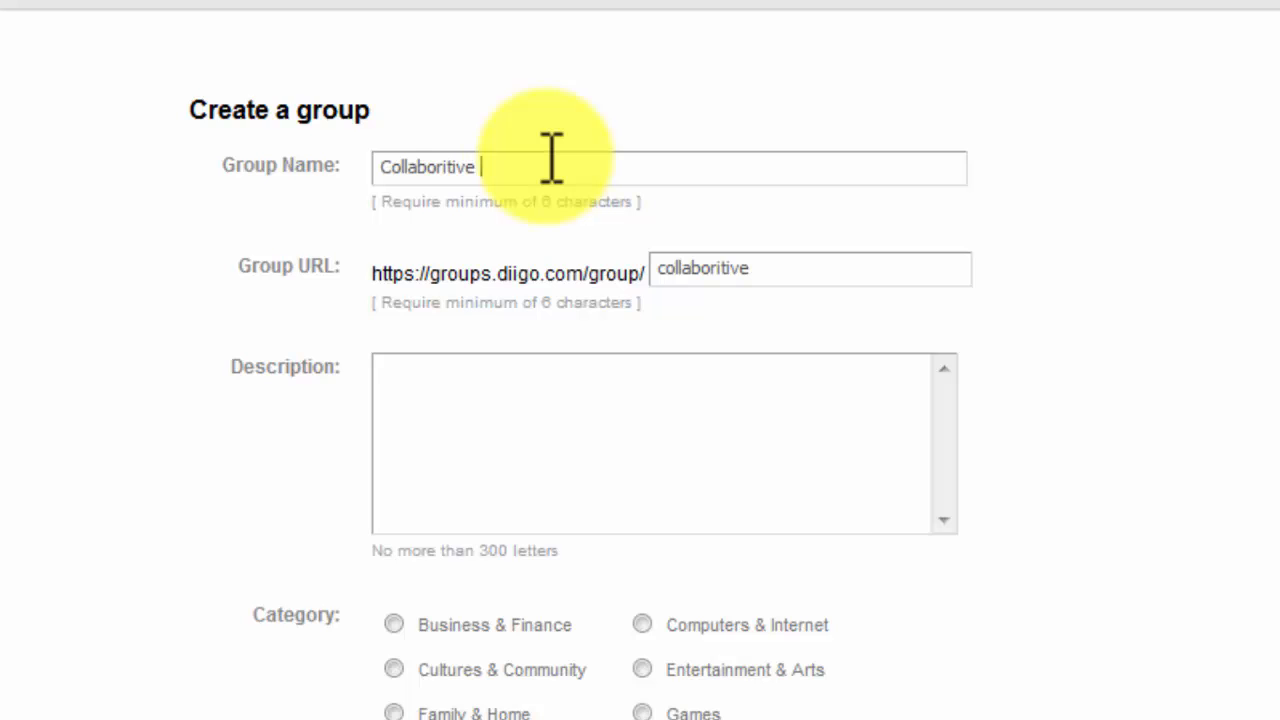
type("paces")
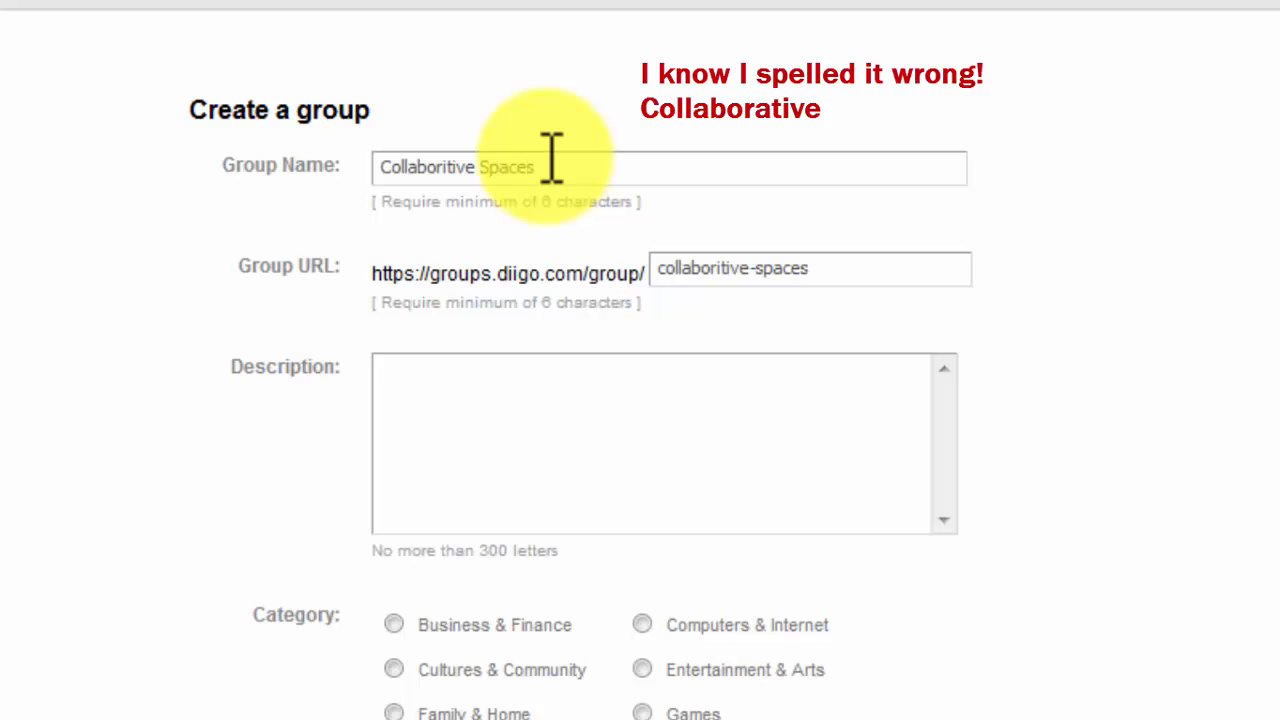
left_click(582, 415)
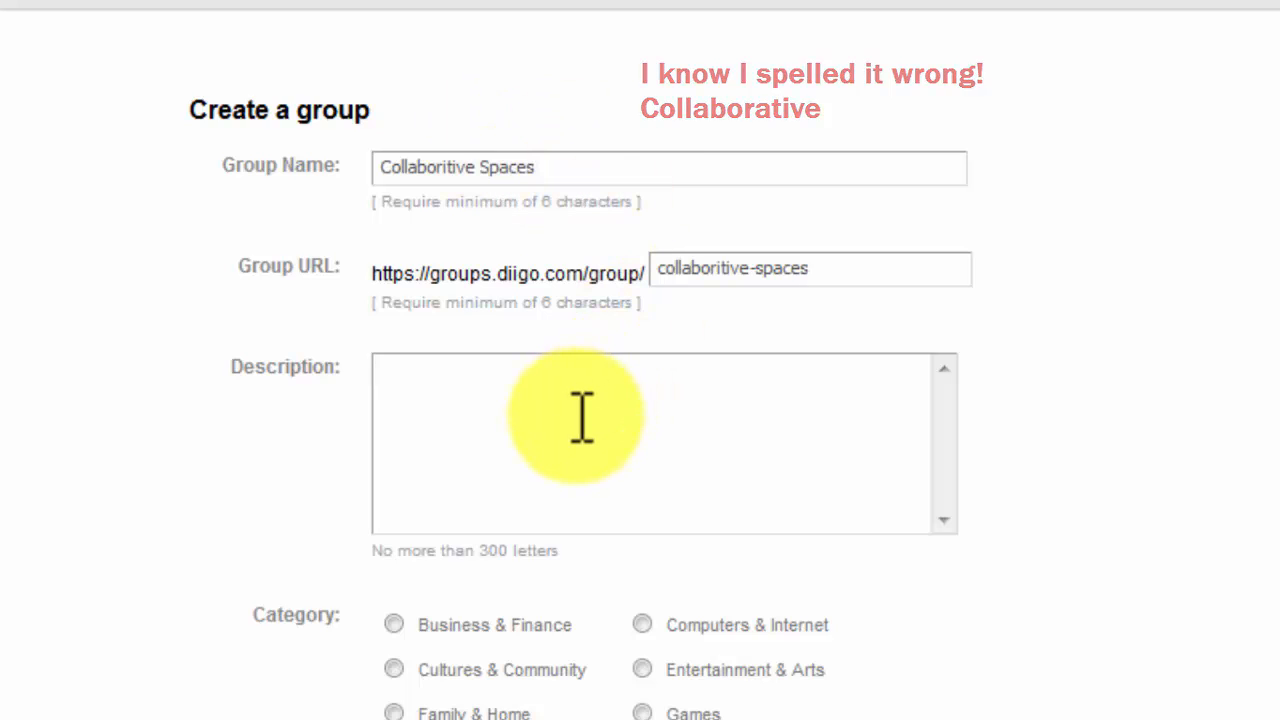
type("We will use this di")
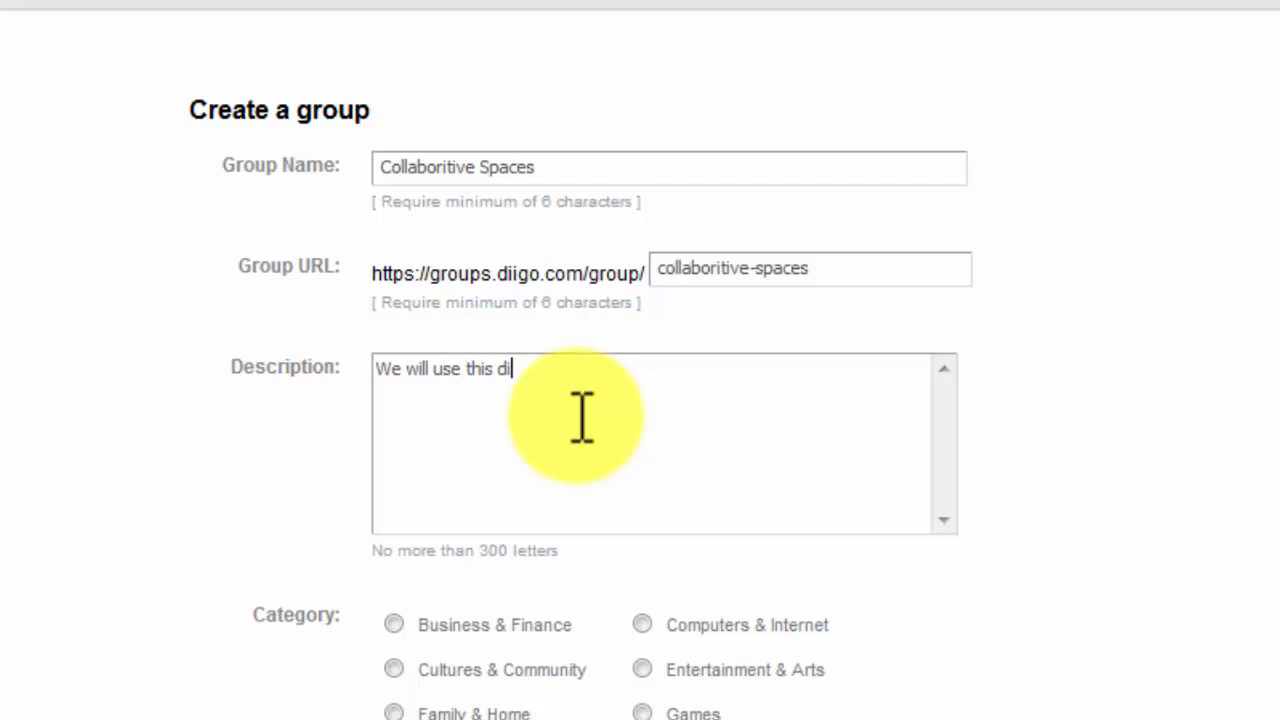
type("igo page to save your article and video links for")
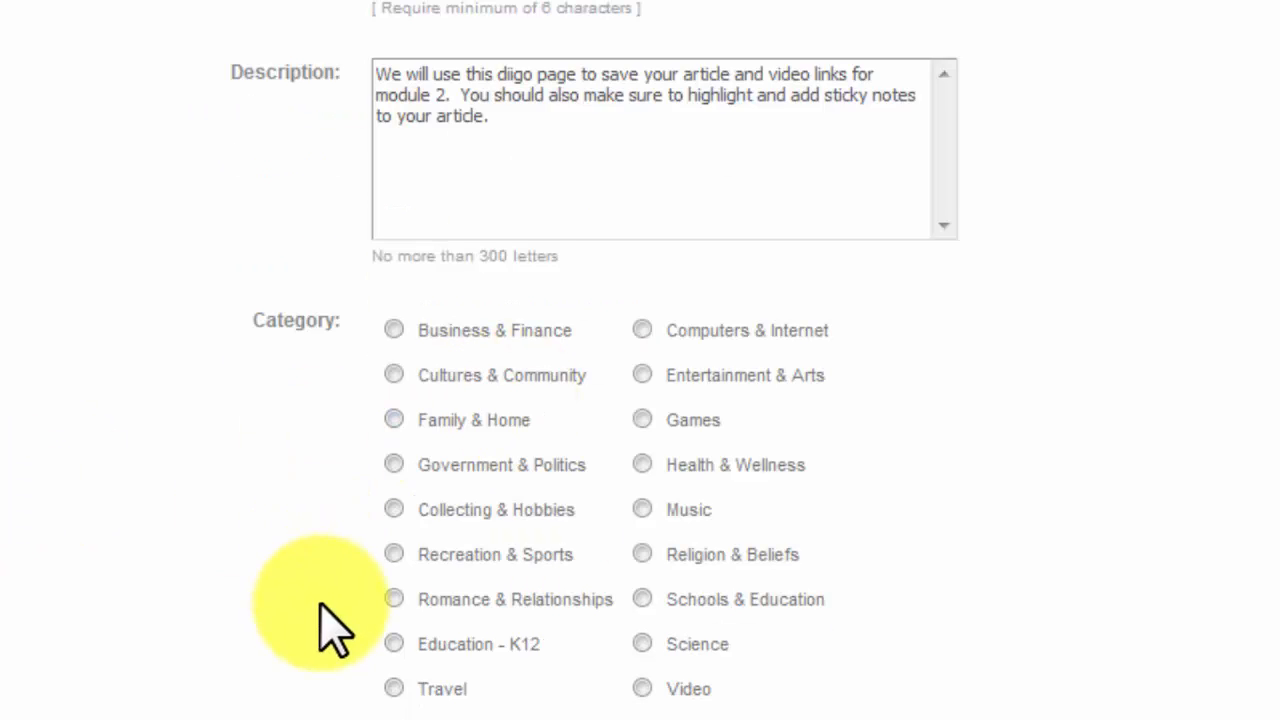
Step: Set the group's category to Education - K12, viewing to private, joining to by invitation only, and inviting to only group moderator
left_click(386, 642)
scroll(700, 600, "down", 5)
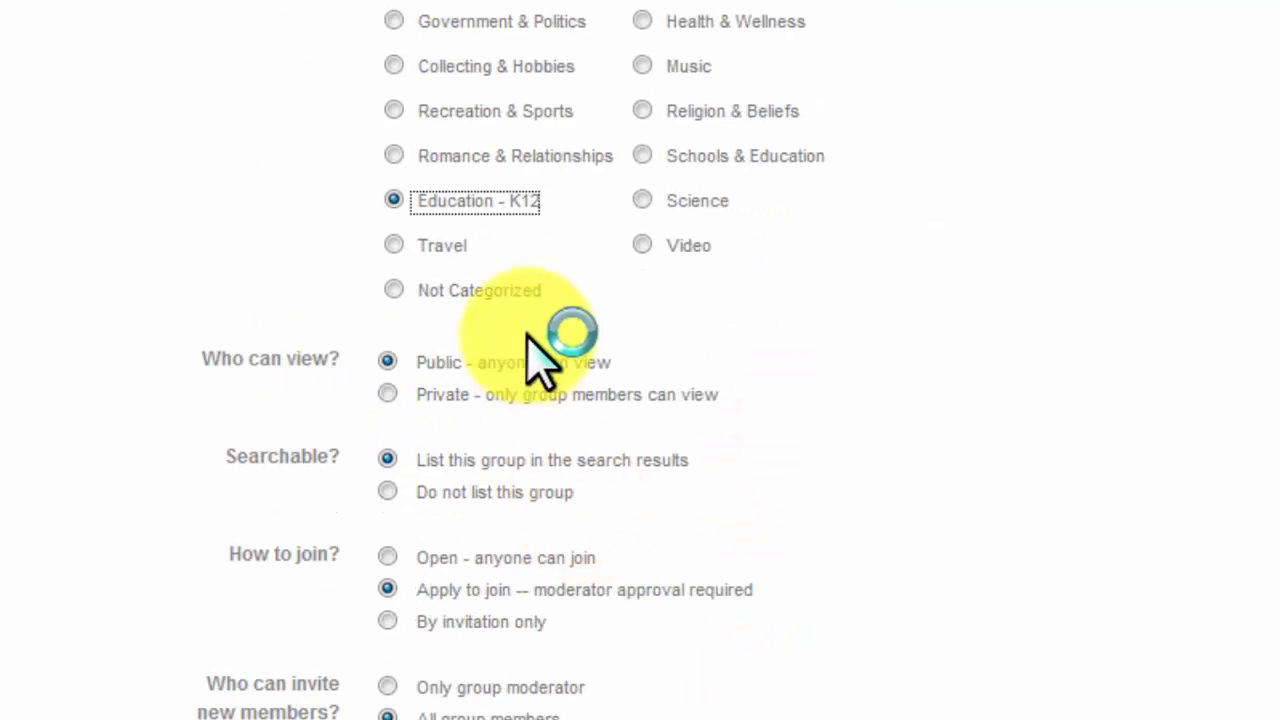
left_click(434, 398)
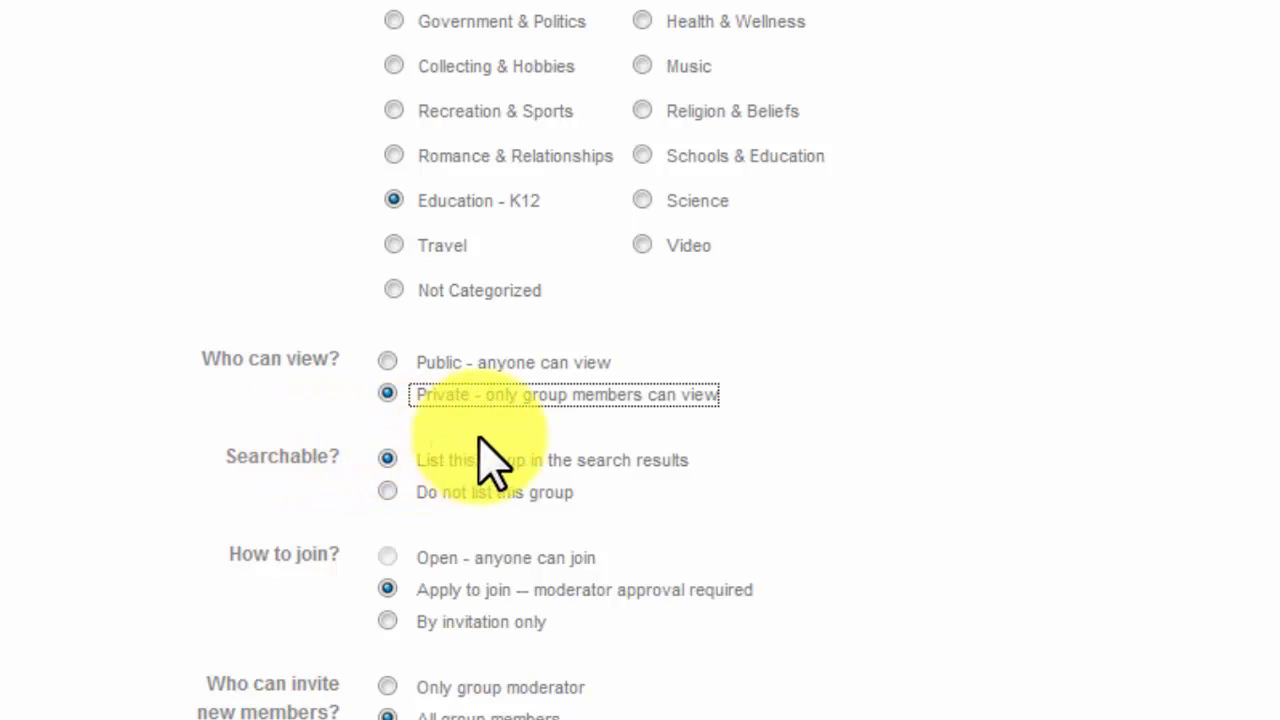
scroll(786, 471, "down", 3)
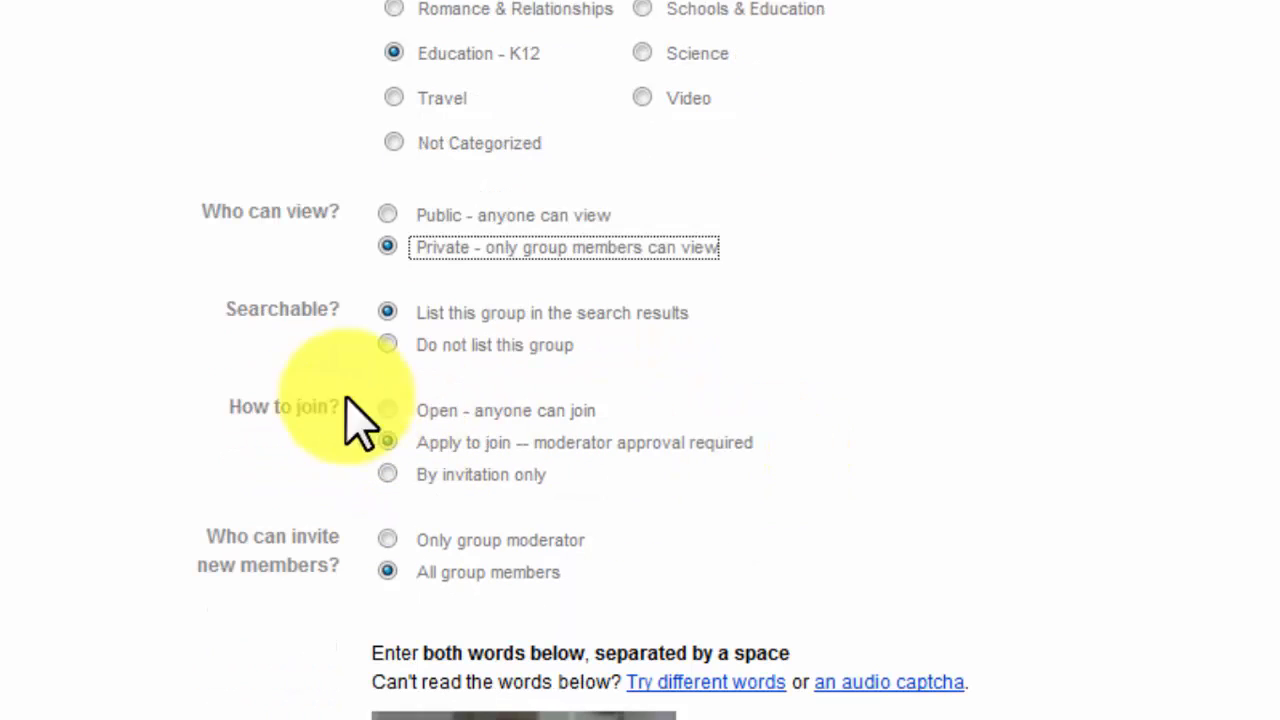
left_click(389, 476)
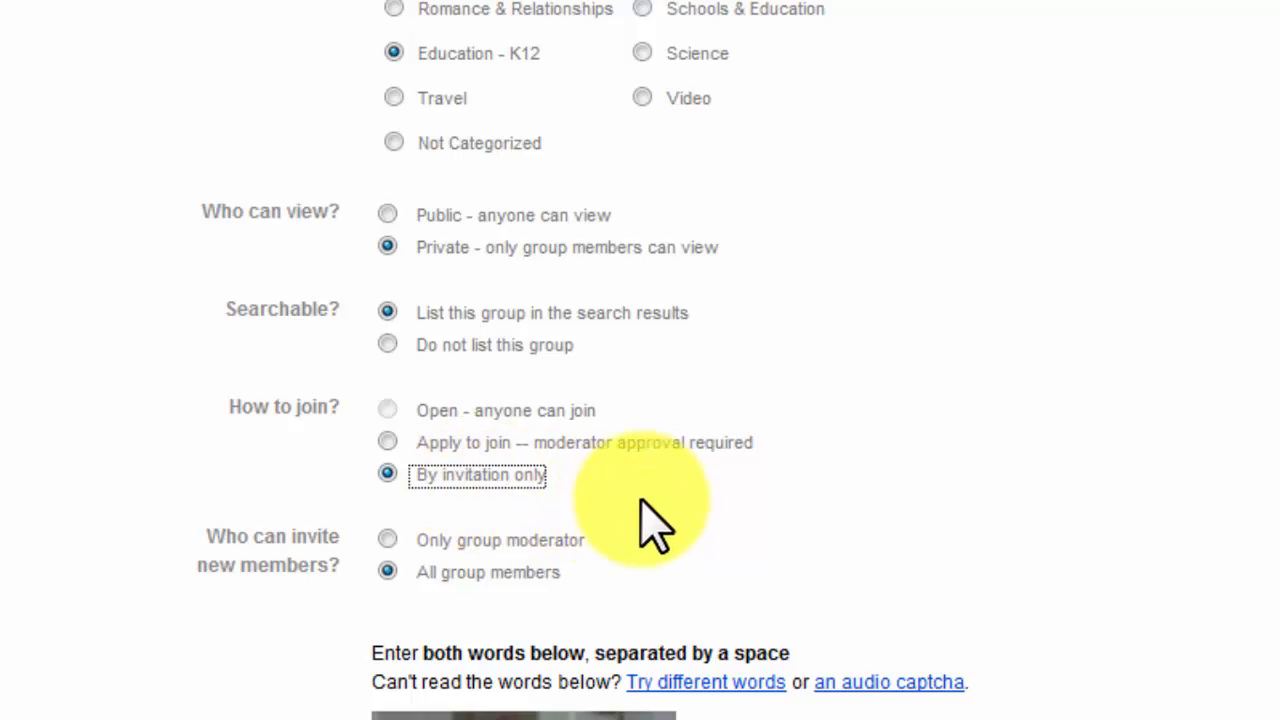
scroll(655, 520, "down", 2)
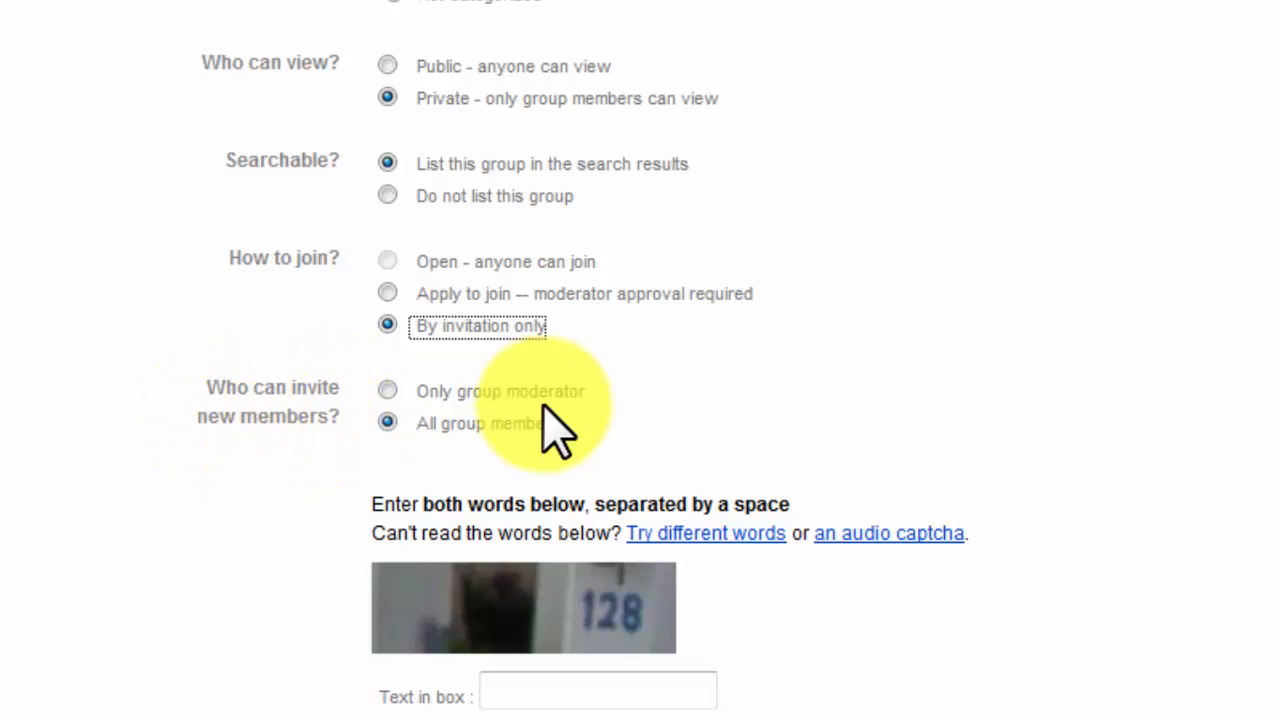
left_click(390, 391)
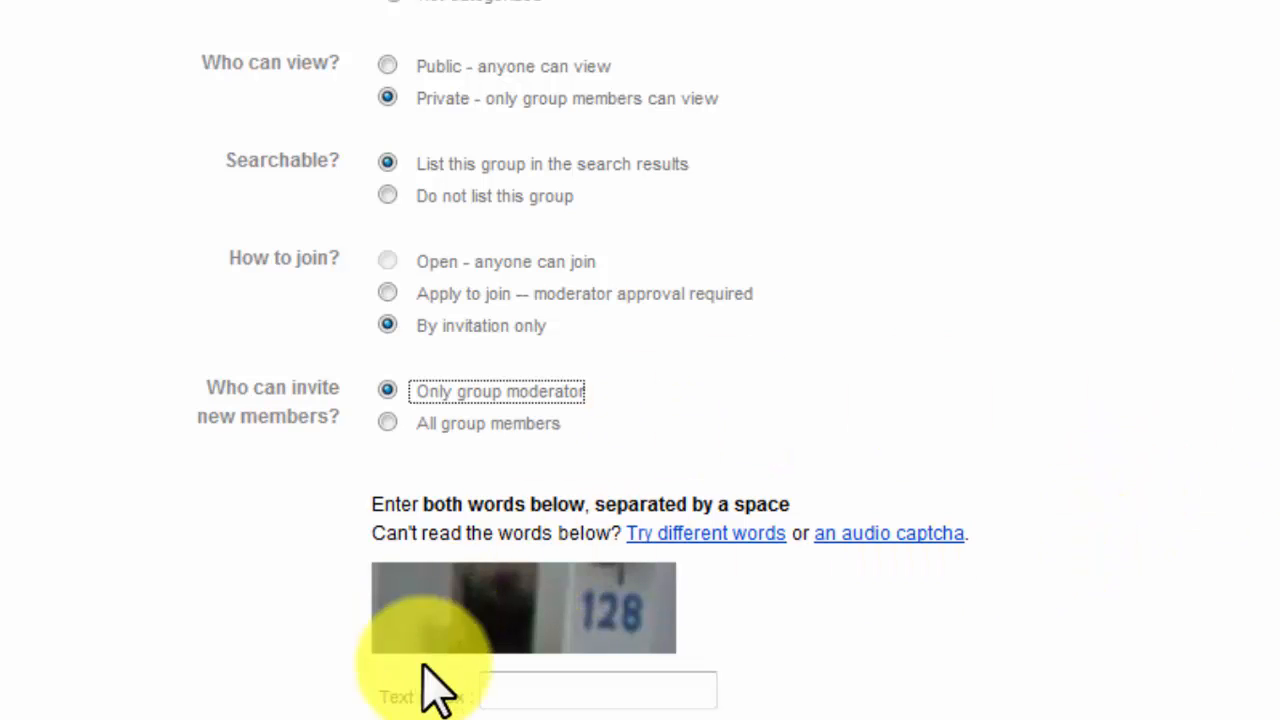
Step: Enter the captcha text and create the group
left_click(531, 690)
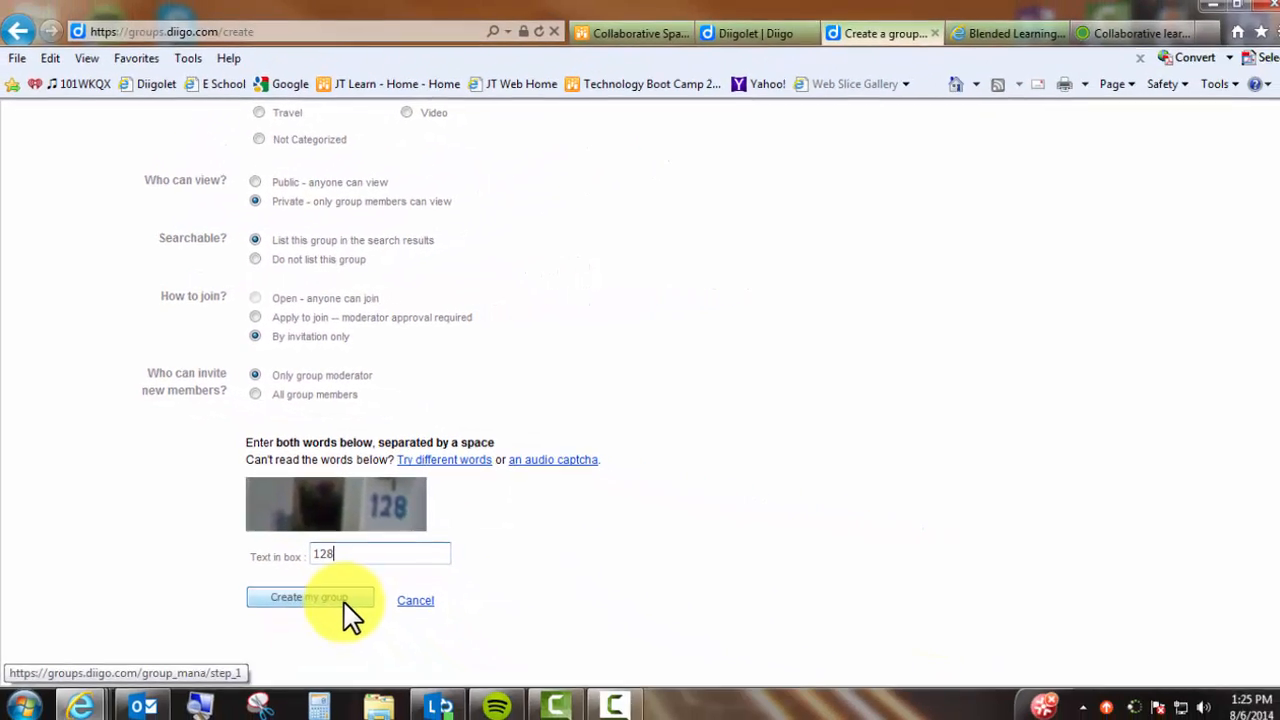
left_click(338, 598)
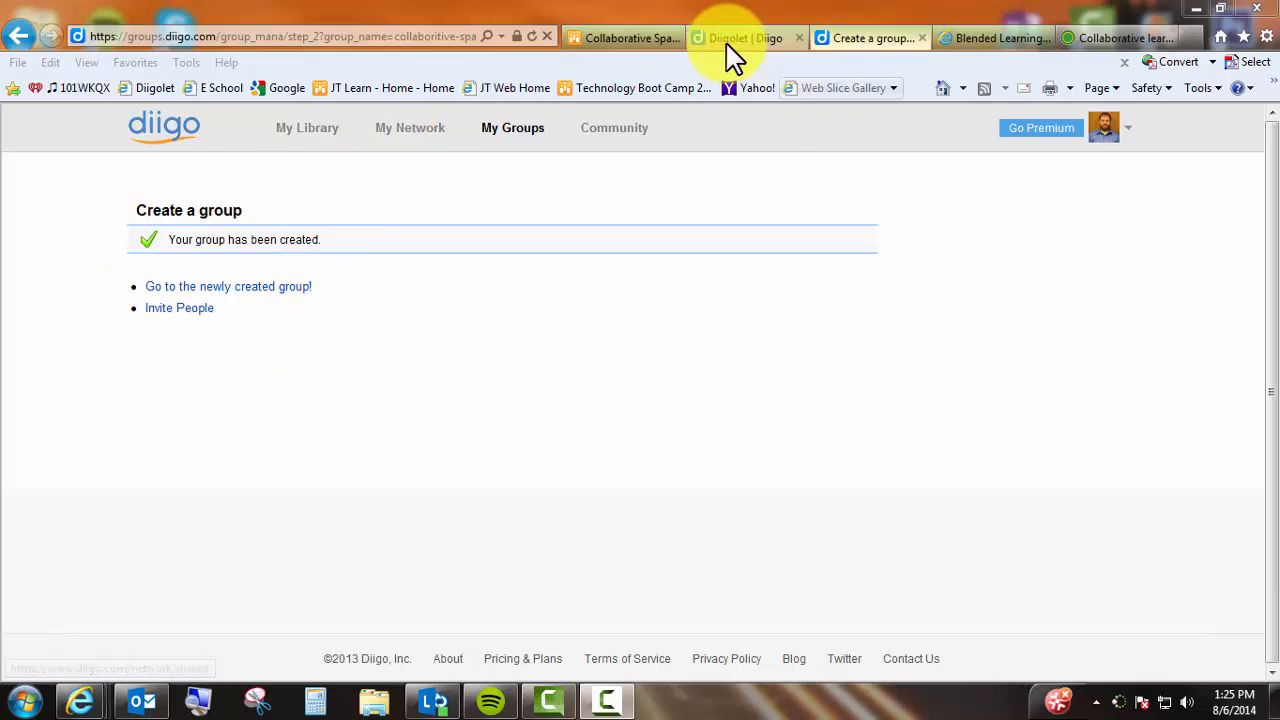
Step: Examine the Diigo and Padlet expectations on the Collaborative Spaces Module 2 page, and return to the group creation page
left_click(625, 45)
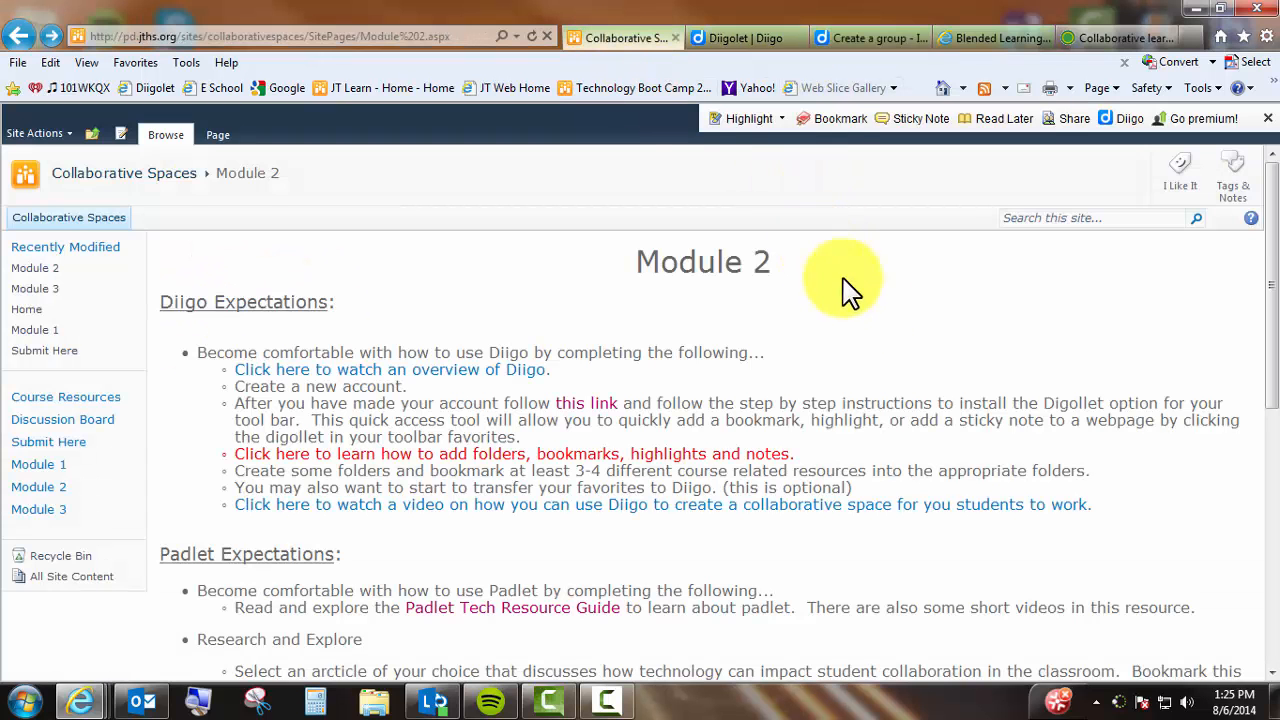
scroll(1015, 360, "down", 5)
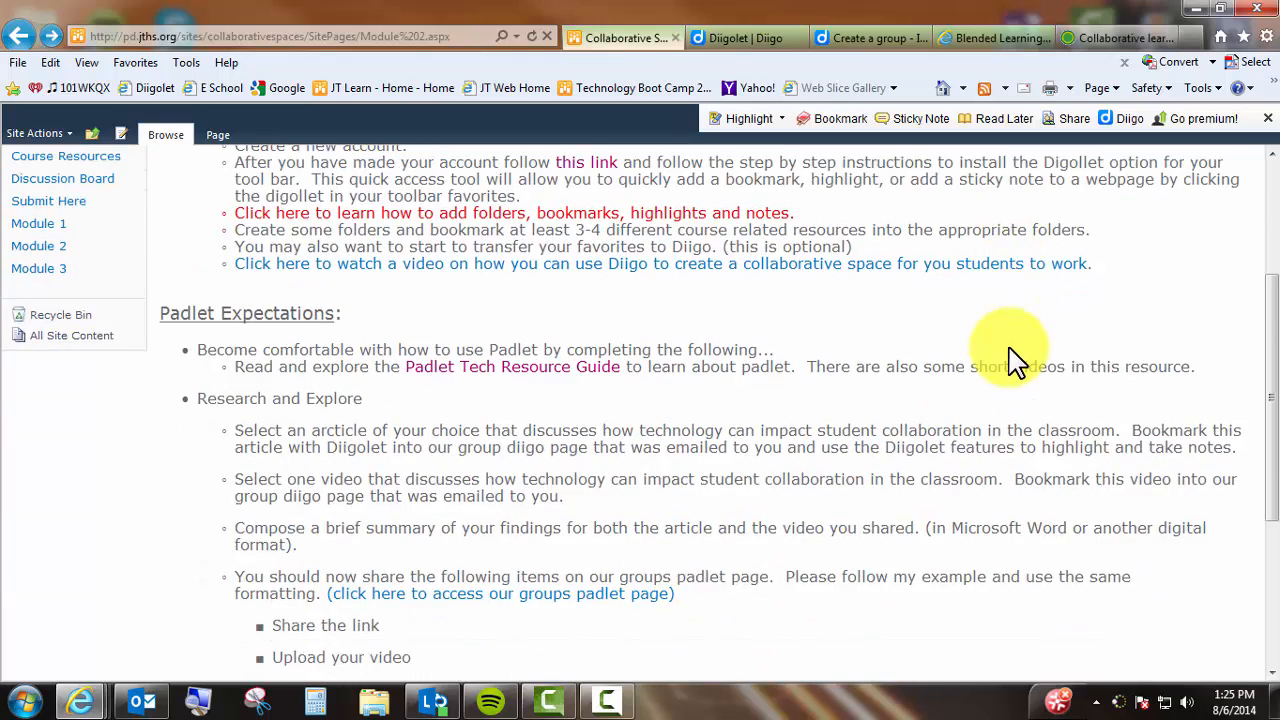
scroll(1015, 360, "down", 2)
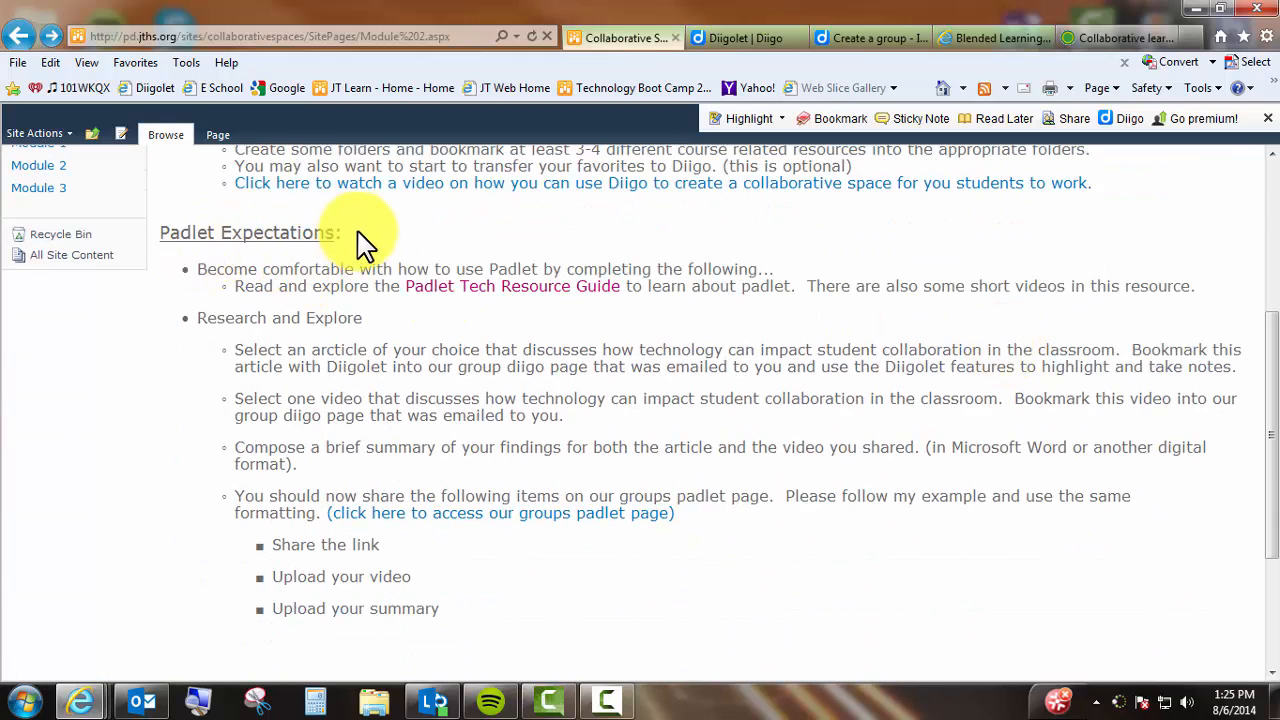
left_click(751, 40)
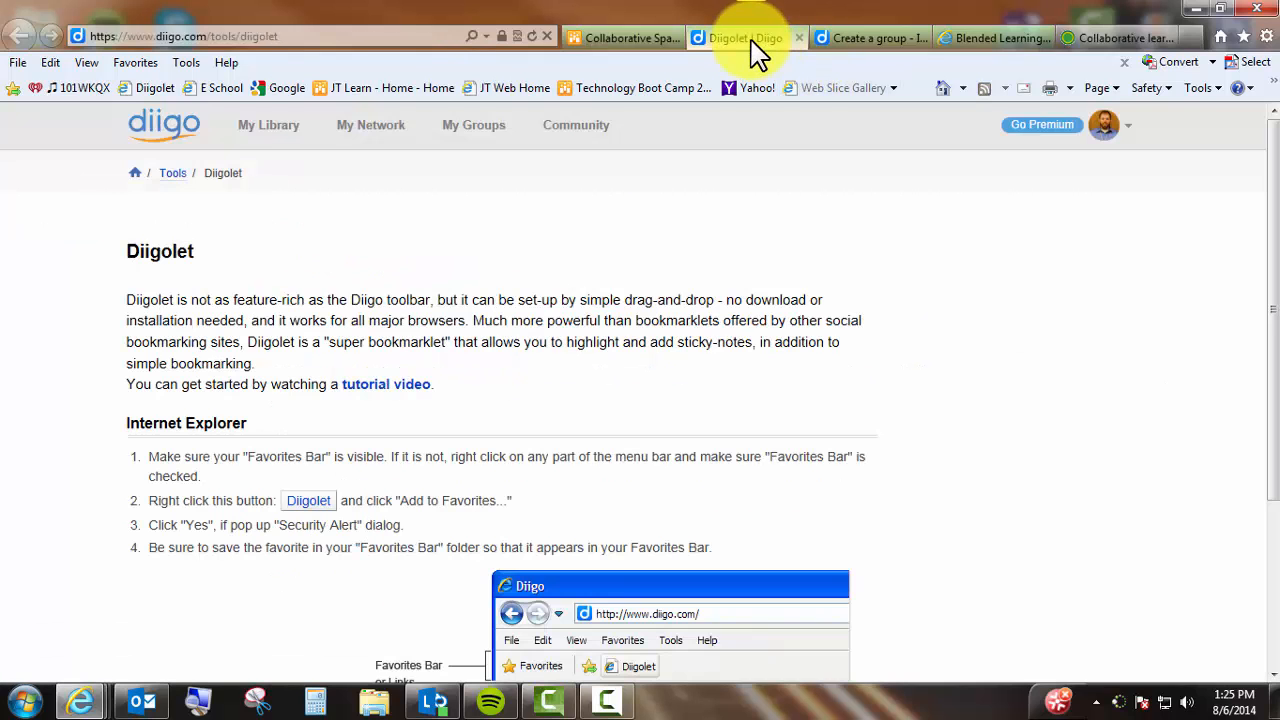
left_click(850, 40)
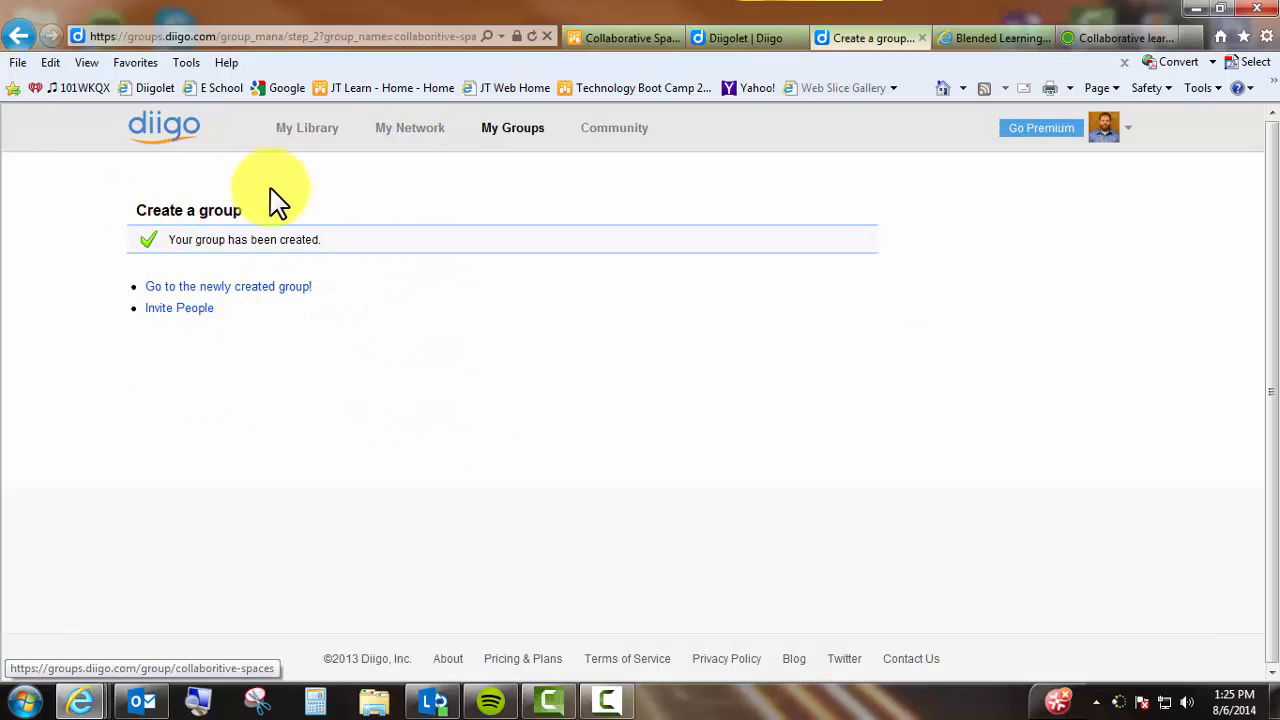
Step: Reread the Module 2 instructions for bookmarking an article and a video into the group, and return to the created group's invite options
left_click(595, 45)
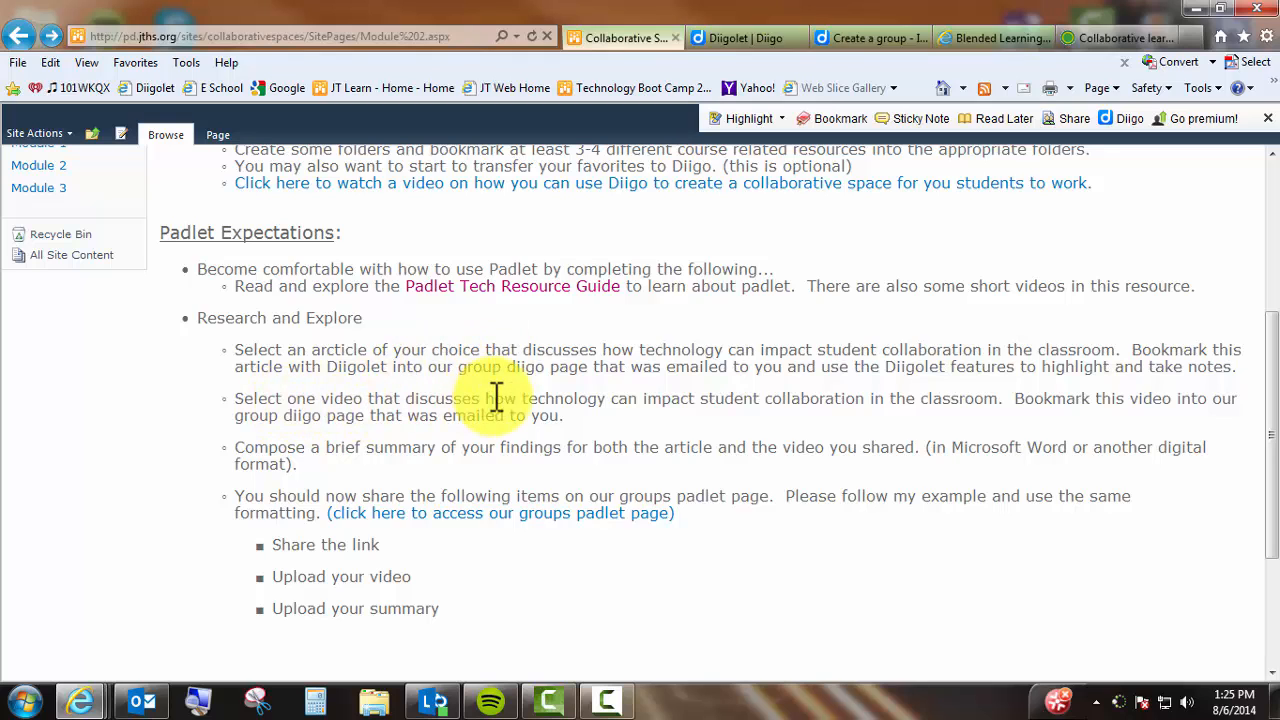
left_click(748, 40)
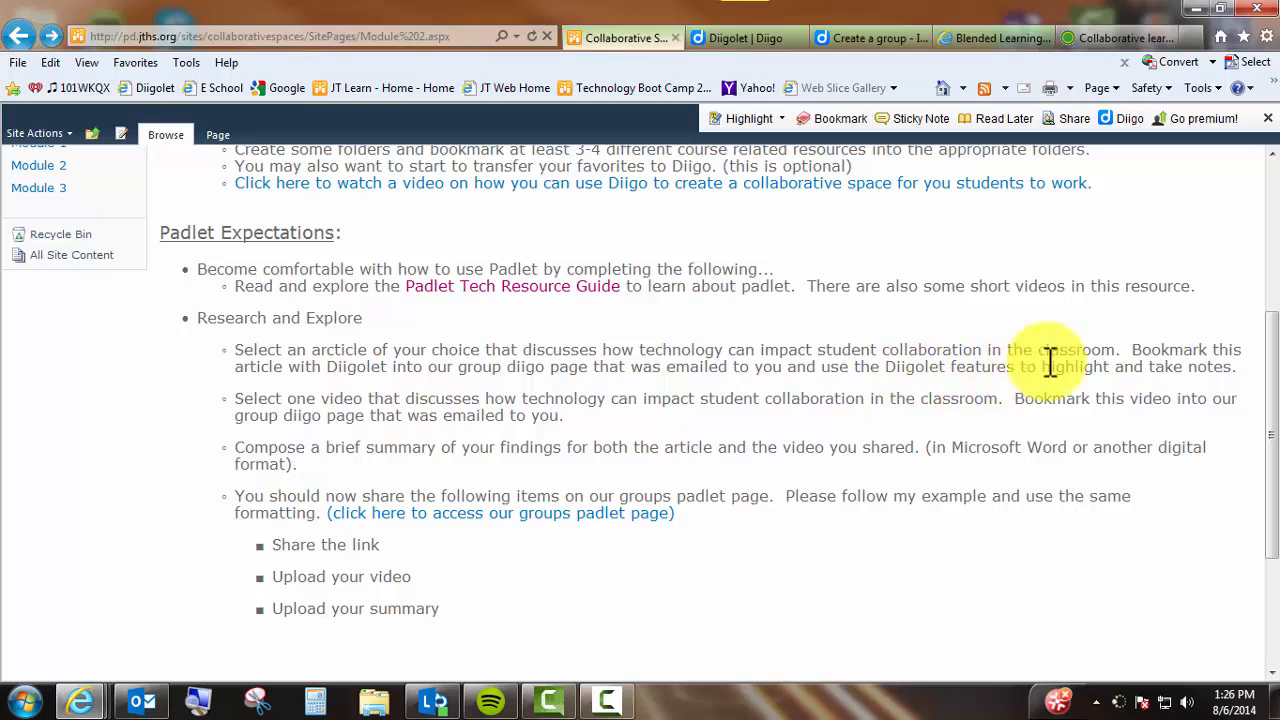
scroll(340, 395, "up", 1)
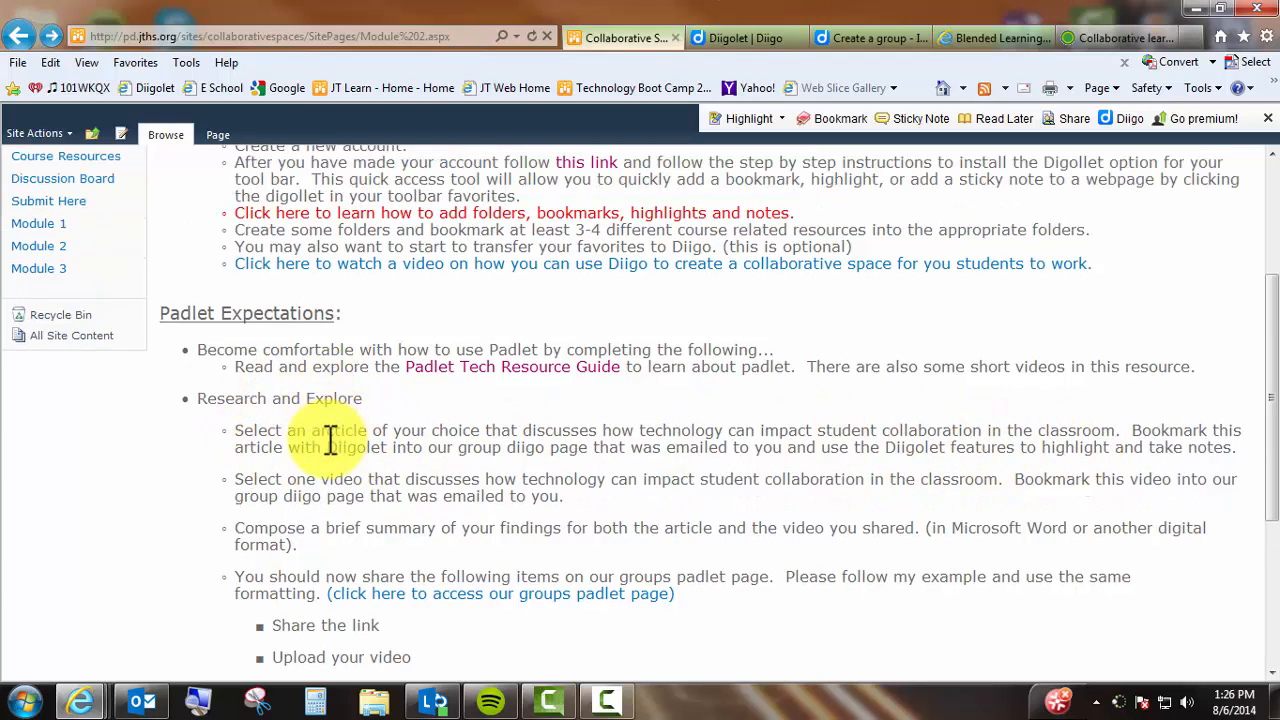
scroll(340, 520, "up", 3)
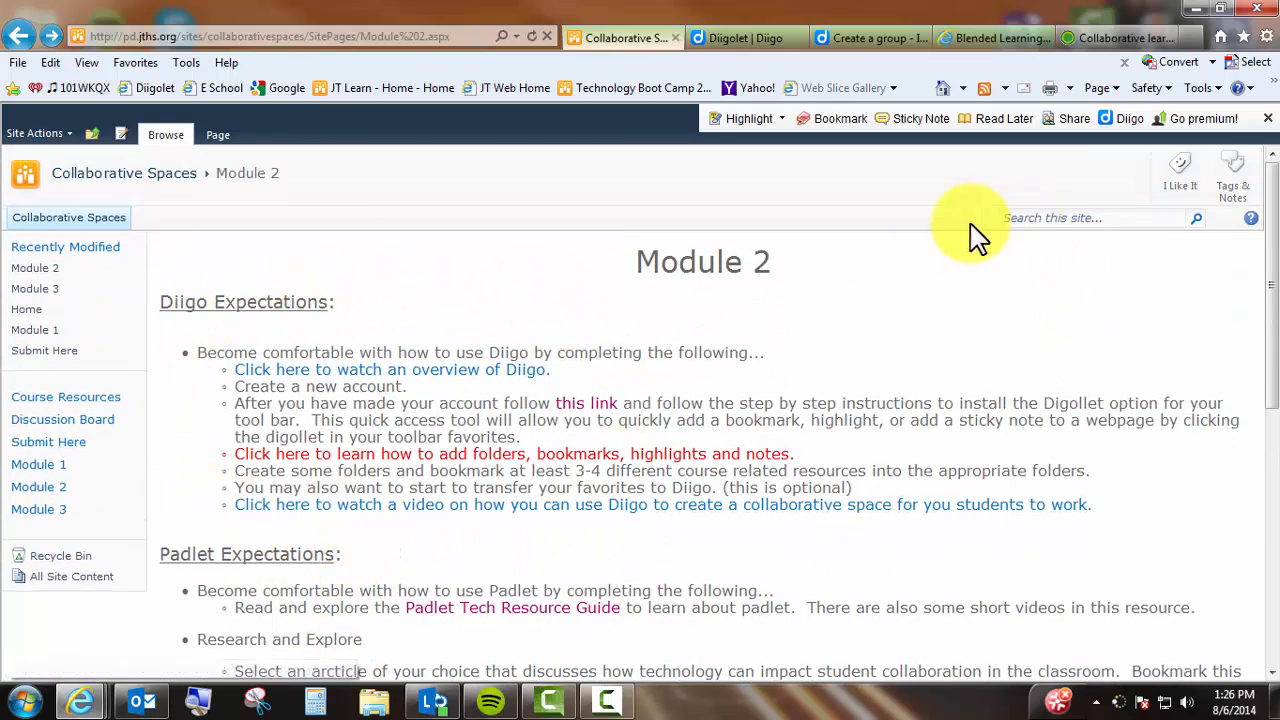
left_click(748, 40)
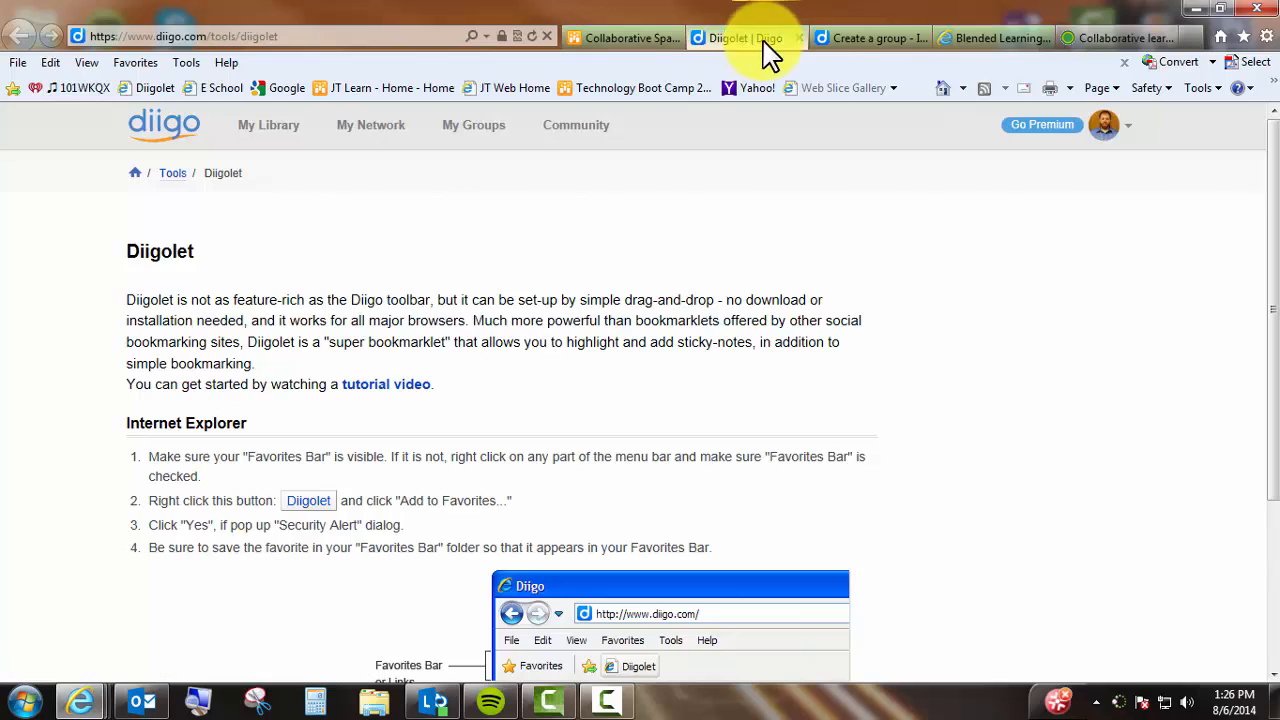
left_click(880, 38)
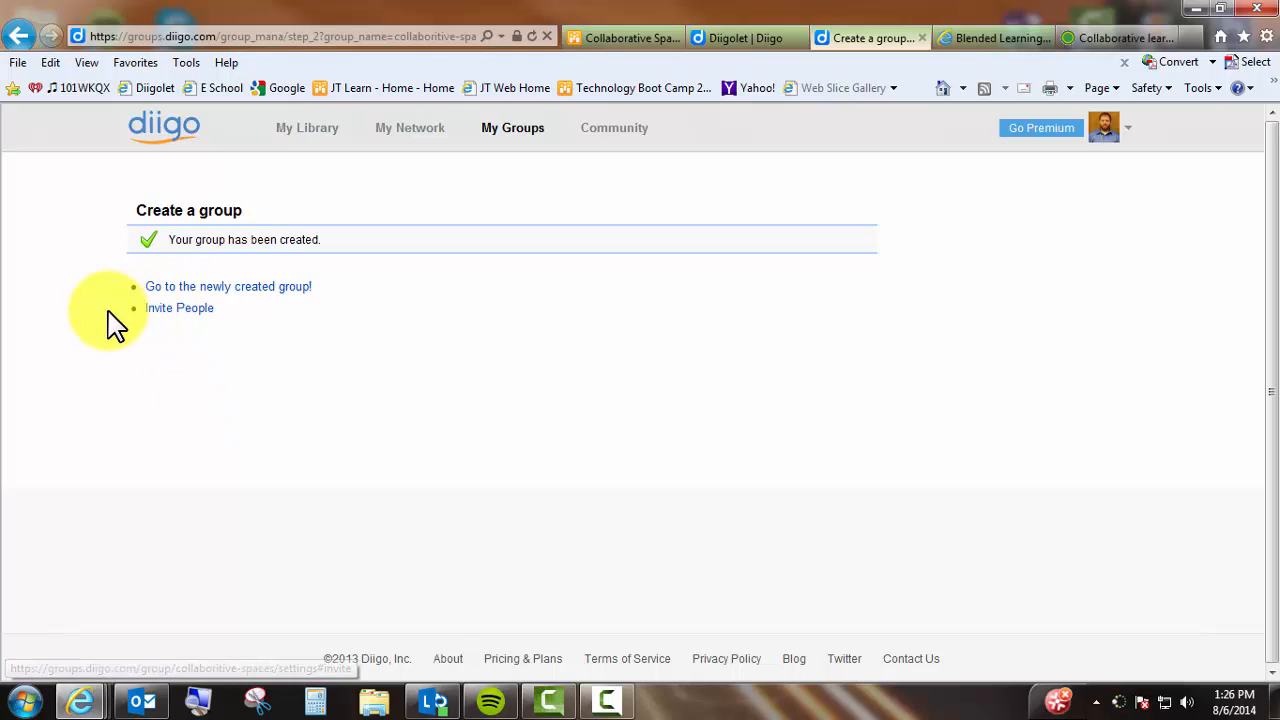
Step: Examine the Research and Explore tasks and the Padlet sharing items on the Module 2 page
left_click(655, 39)
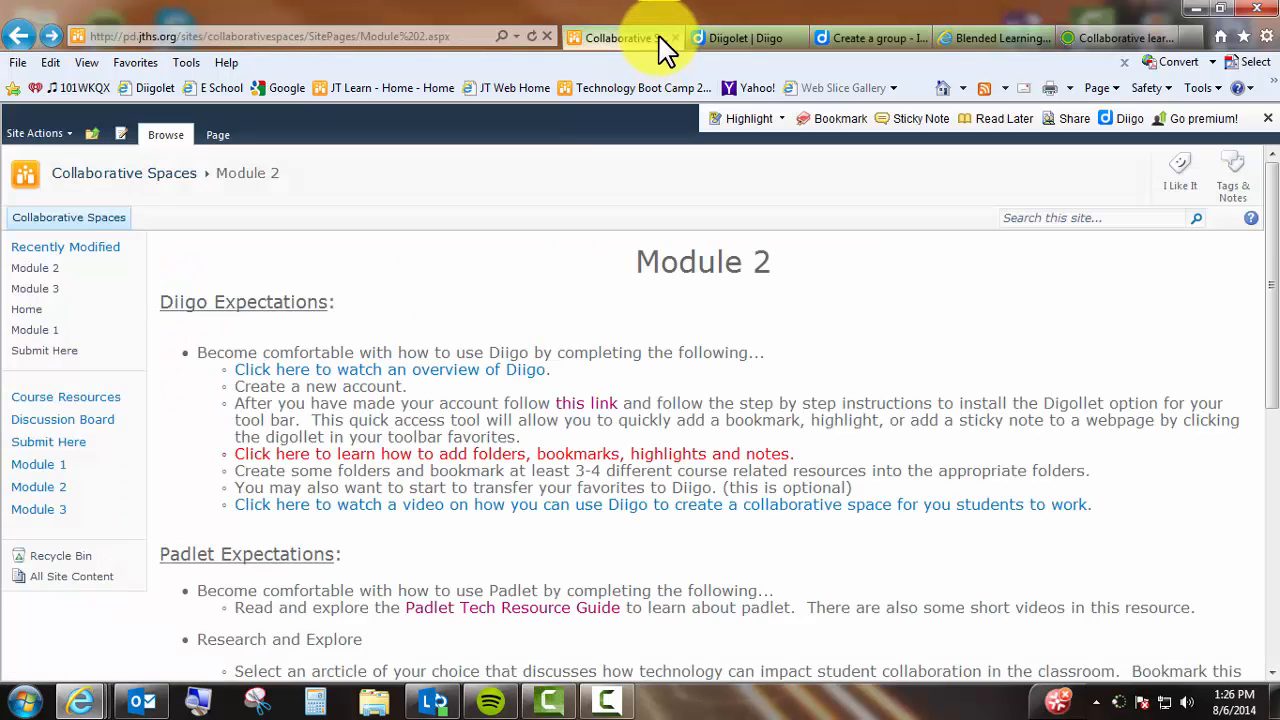
scroll(231, 383, "down", 2)
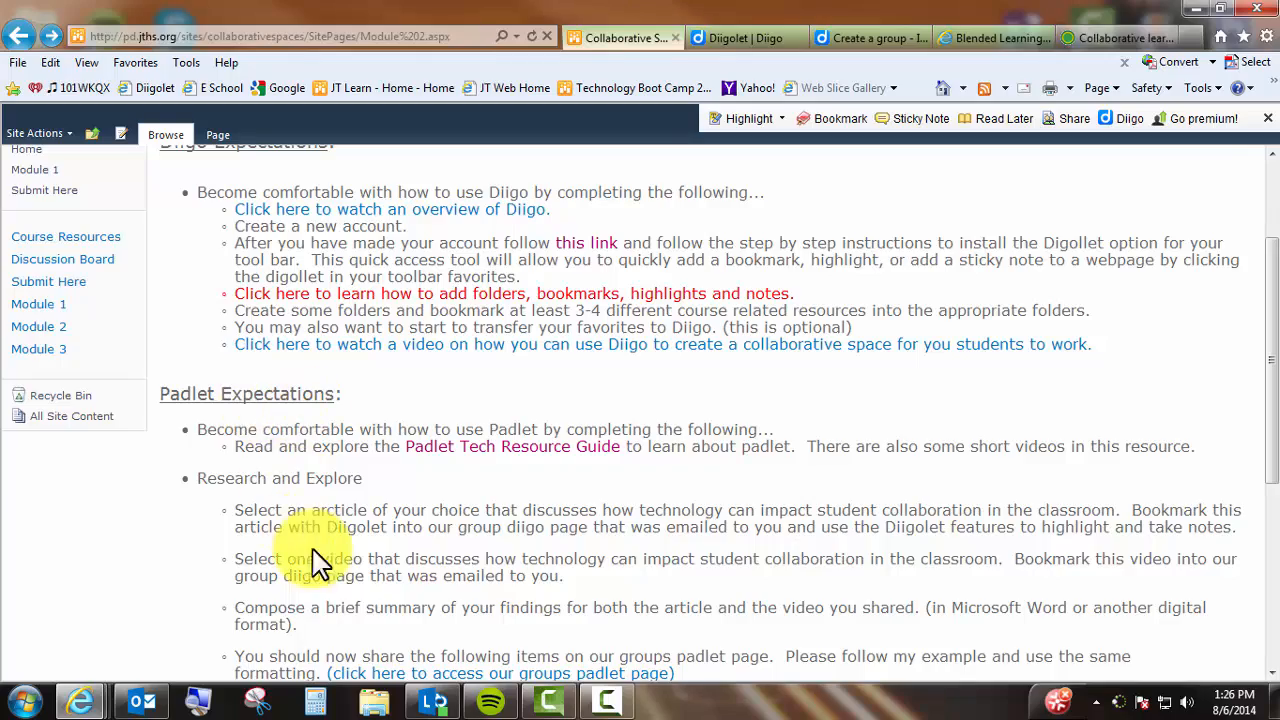
scroll(329, 571, "down", 3)
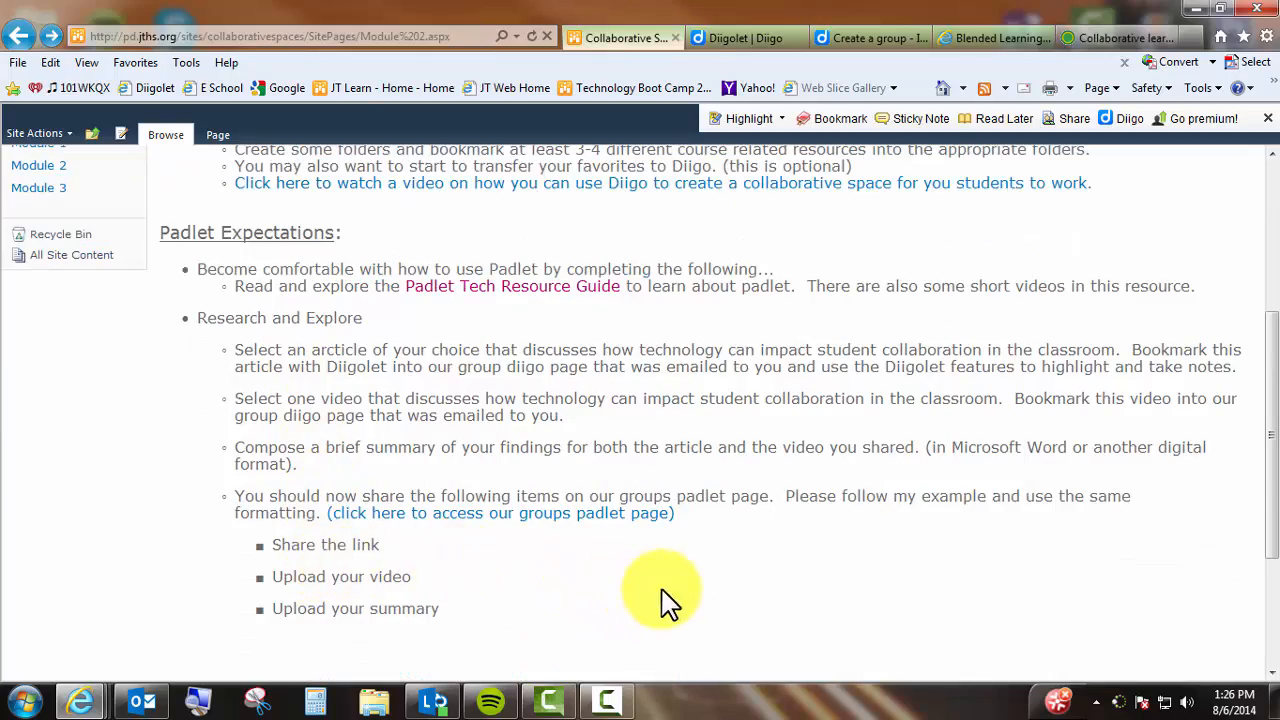